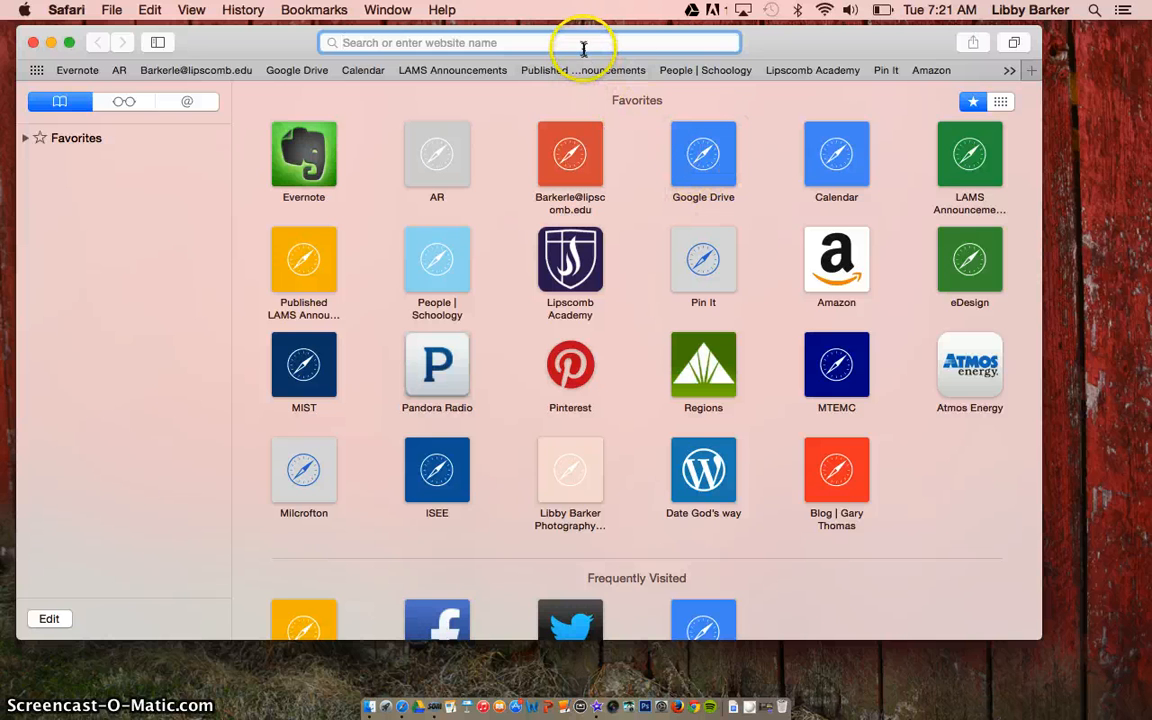
# - Load the Google home page in Safari and go to Google Drive from the apps grid
pyautogui.write('google')
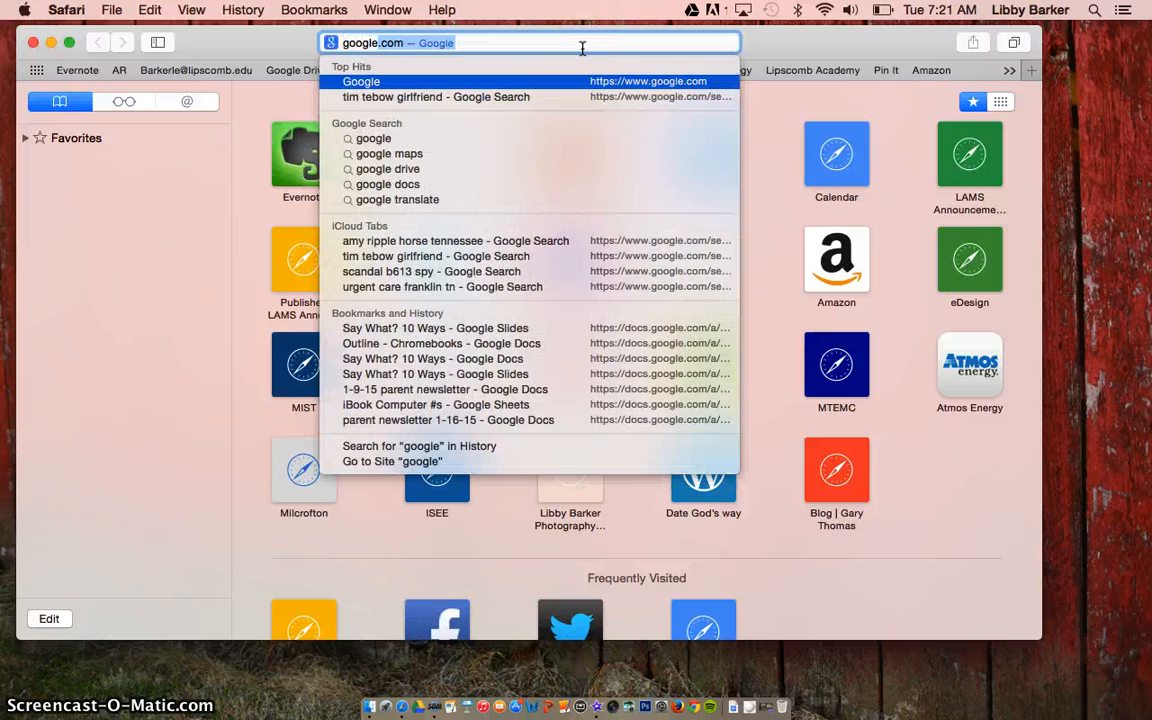
pyautogui.press('Return')
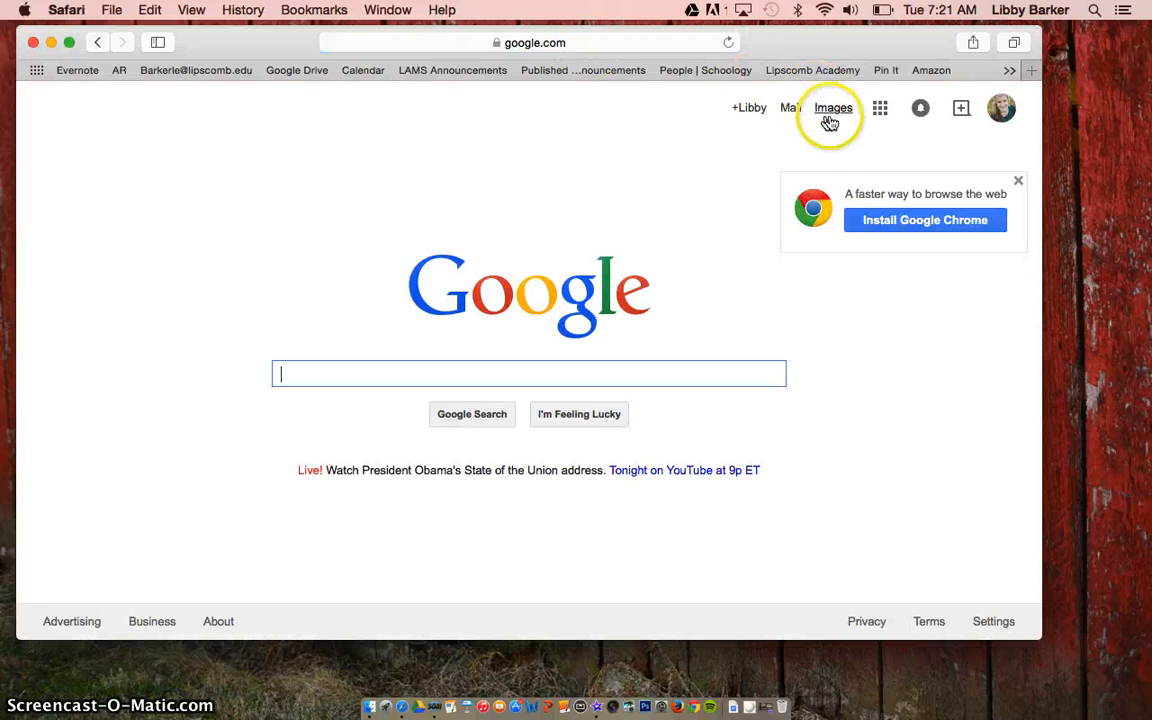
pyautogui.click(880, 110)
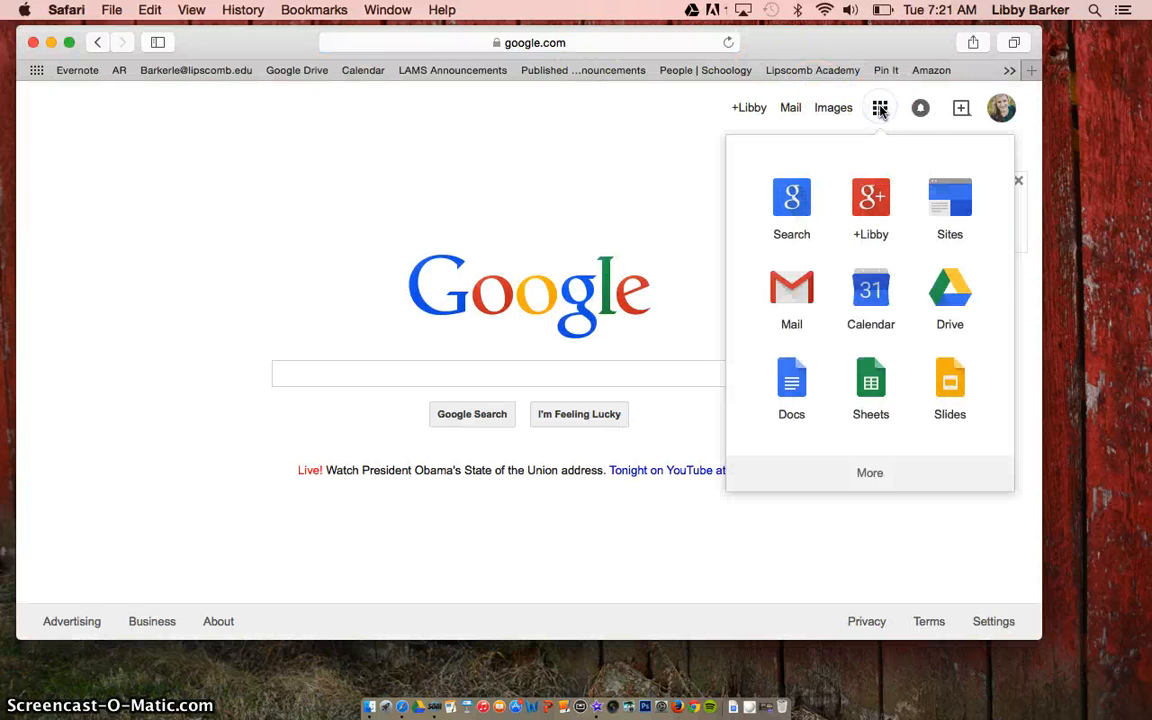
pyautogui.click(950, 296)
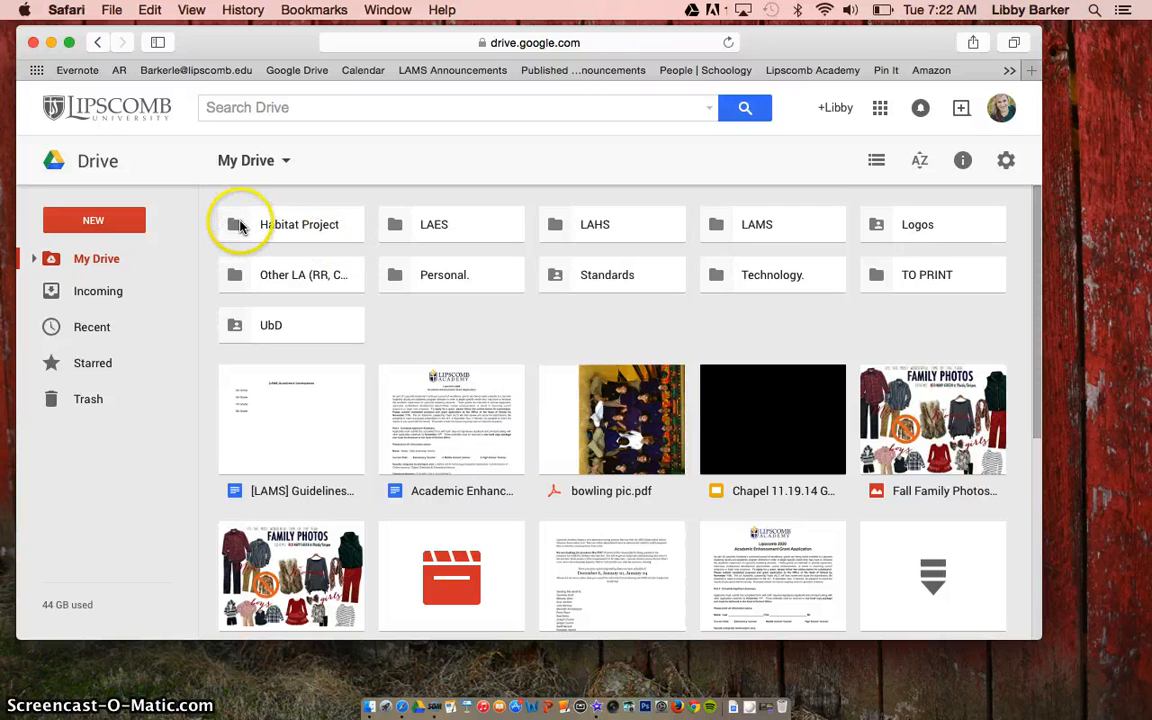
# - Download the Habitat Project folder from Drive and check the 2.1 MB download in Safari's list
pyautogui.click(240, 227)
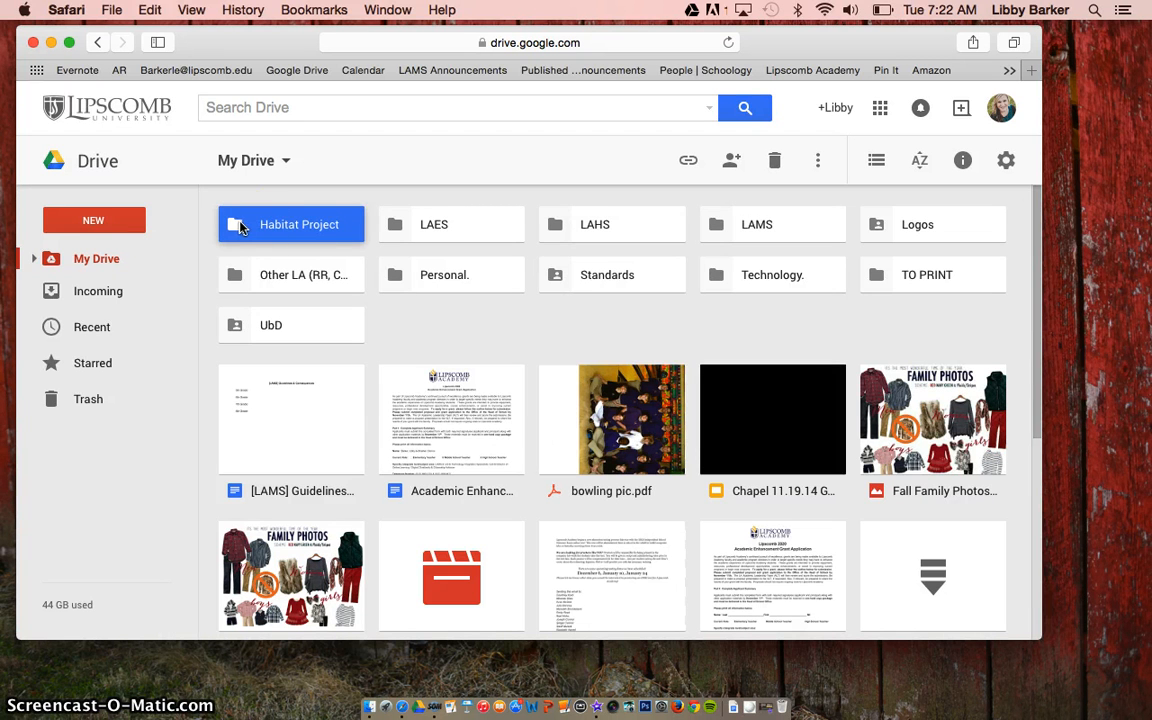
pyautogui.click(816, 160)
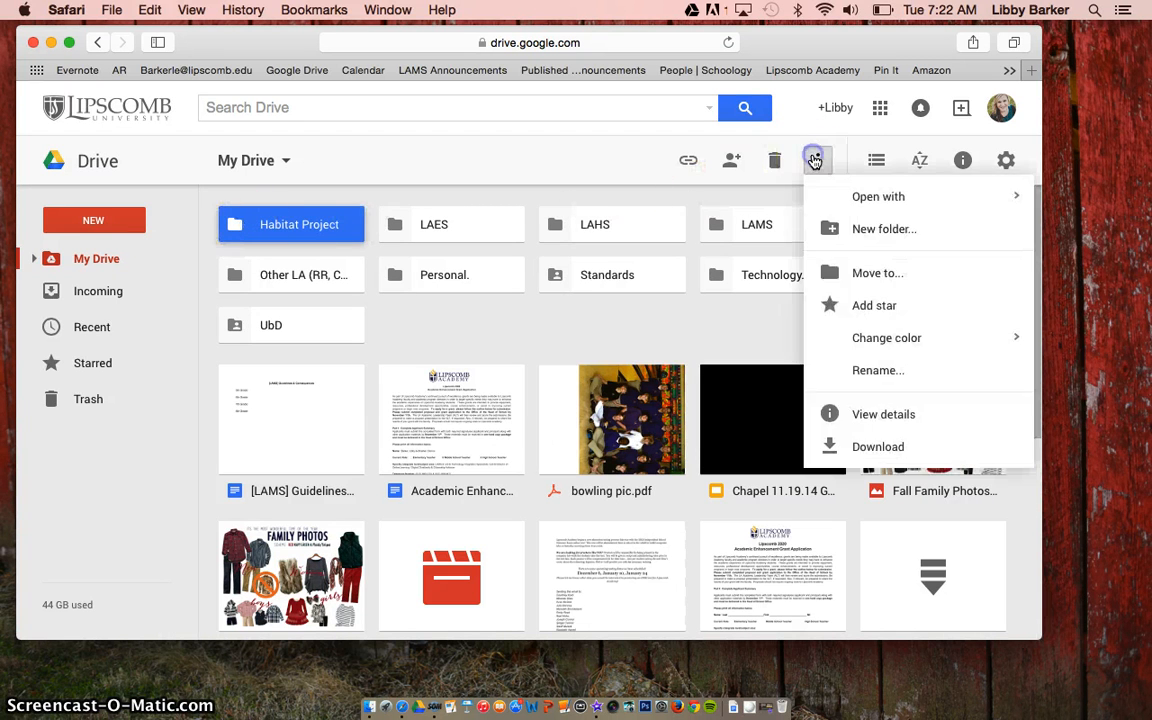
pyautogui.click(830, 444)
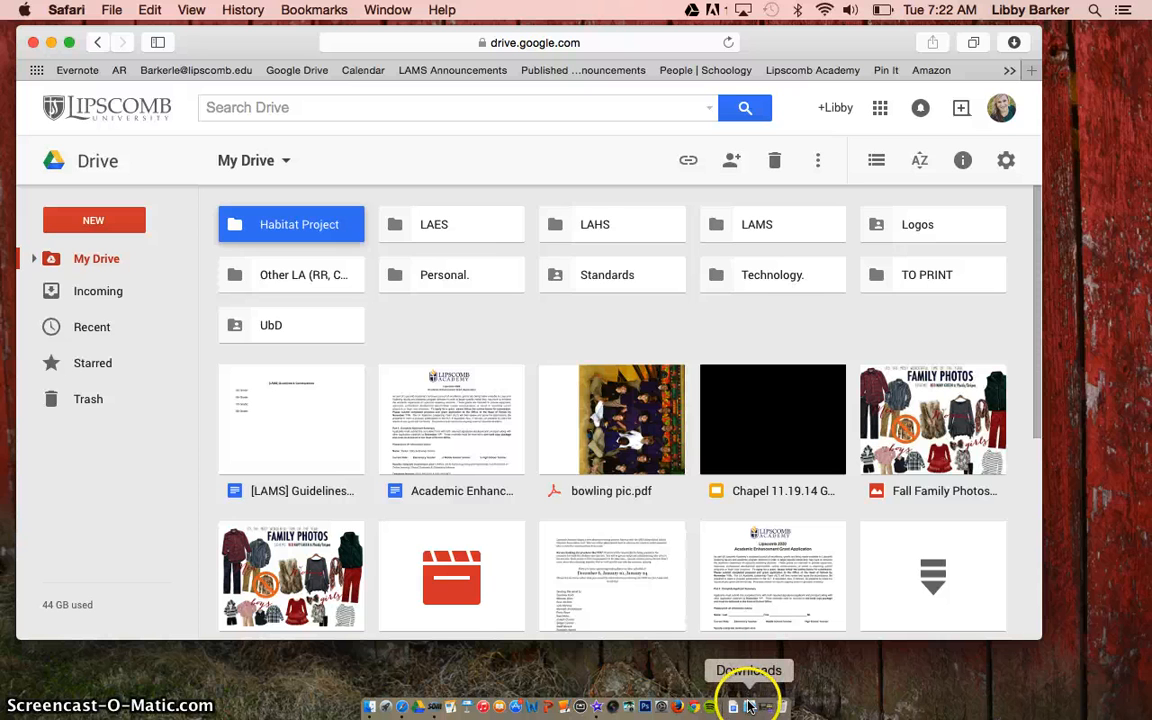
pyautogui.click(1015, 47)
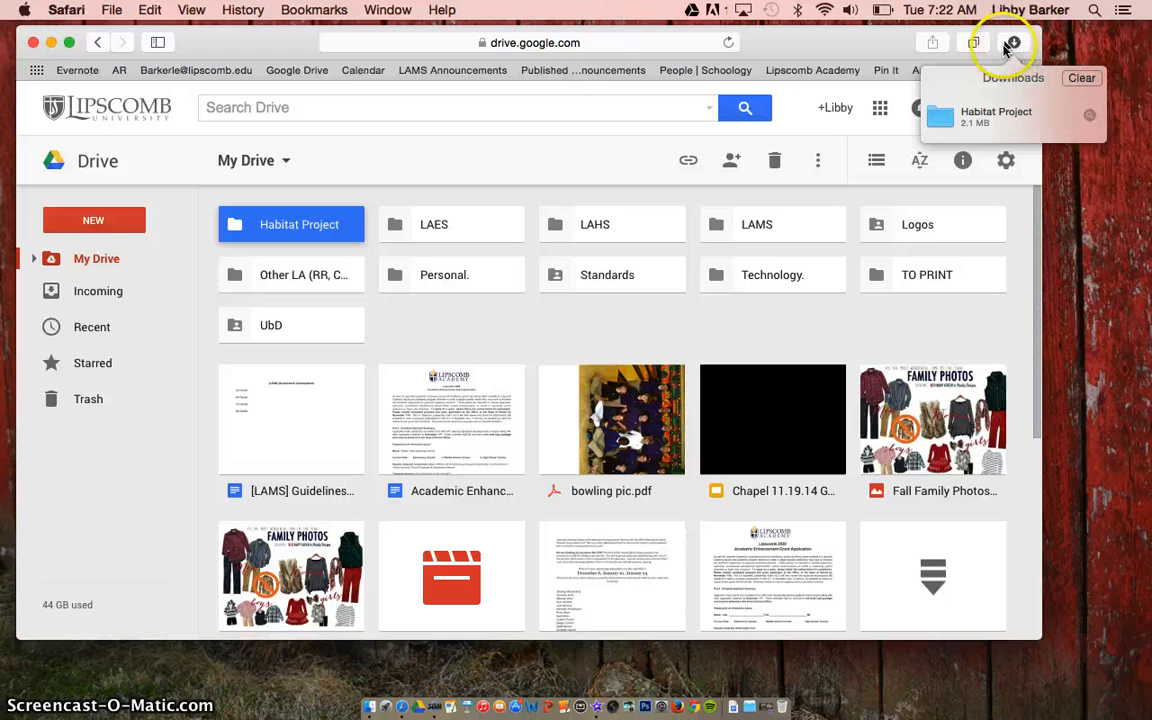
# - Reveal the download in Finder and open the Habitat Project folder showing both creek photos
pyautogui.click(1089, 117)
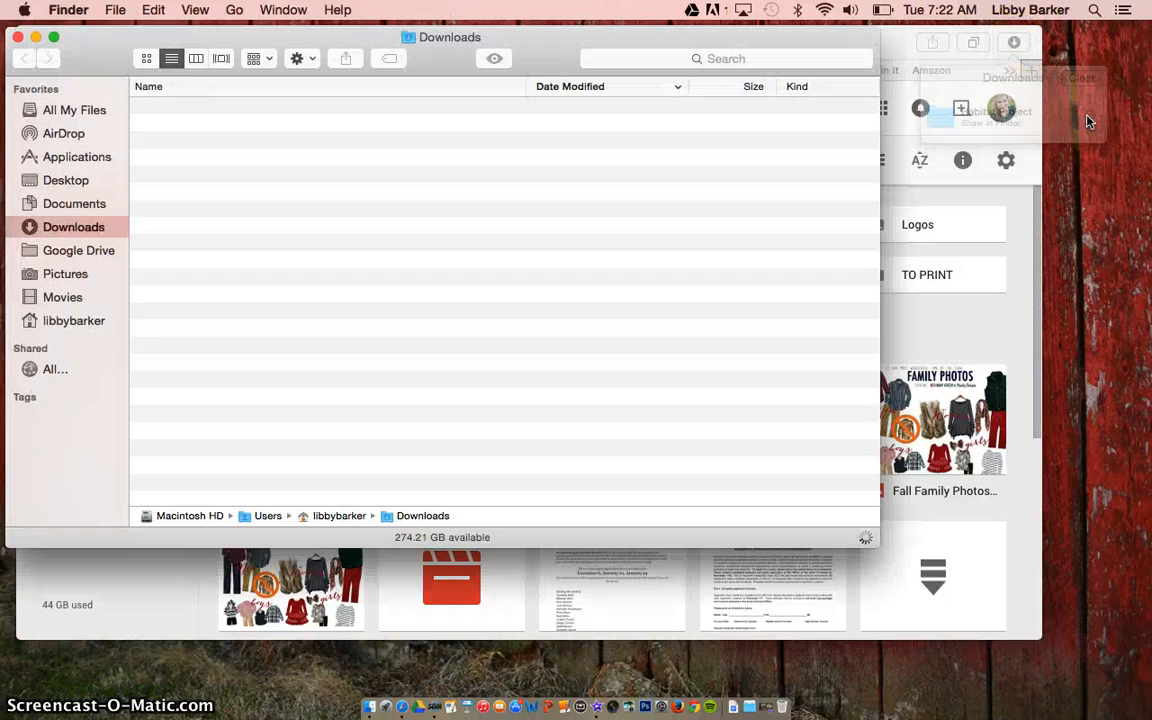
pyautogui.scroll(-20, 797, 159)
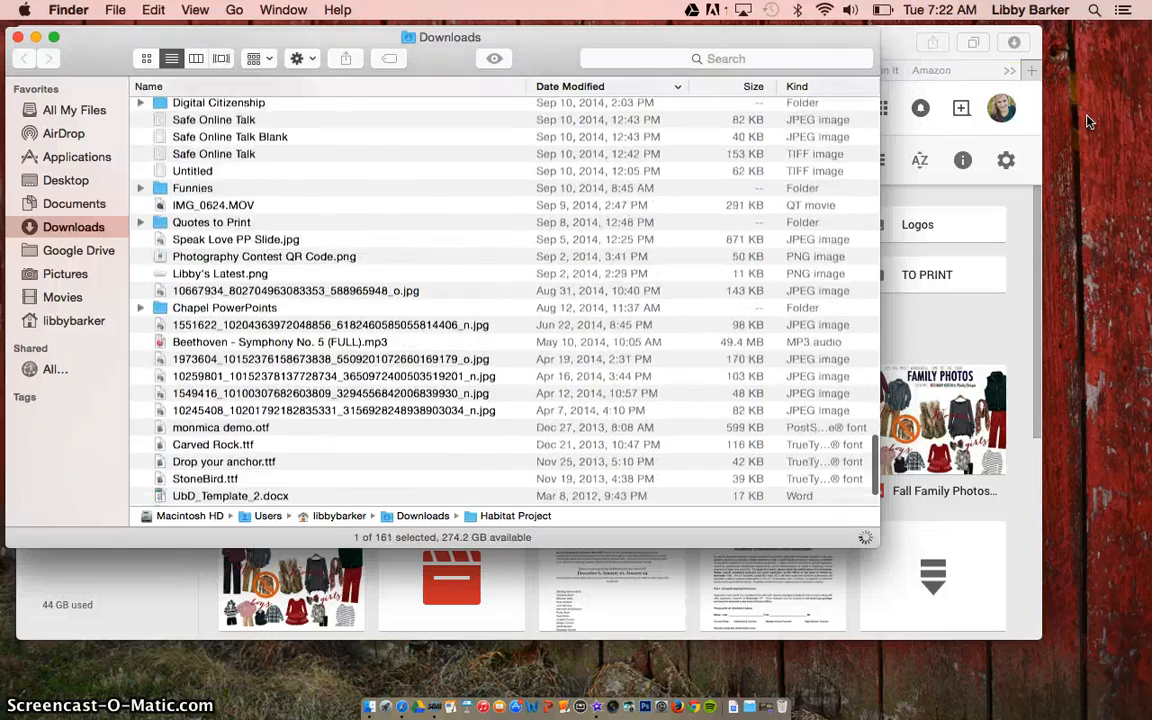
pyautogui.scroll(4, 797, 159)
pyautogui.scroll(20, 463, 217)
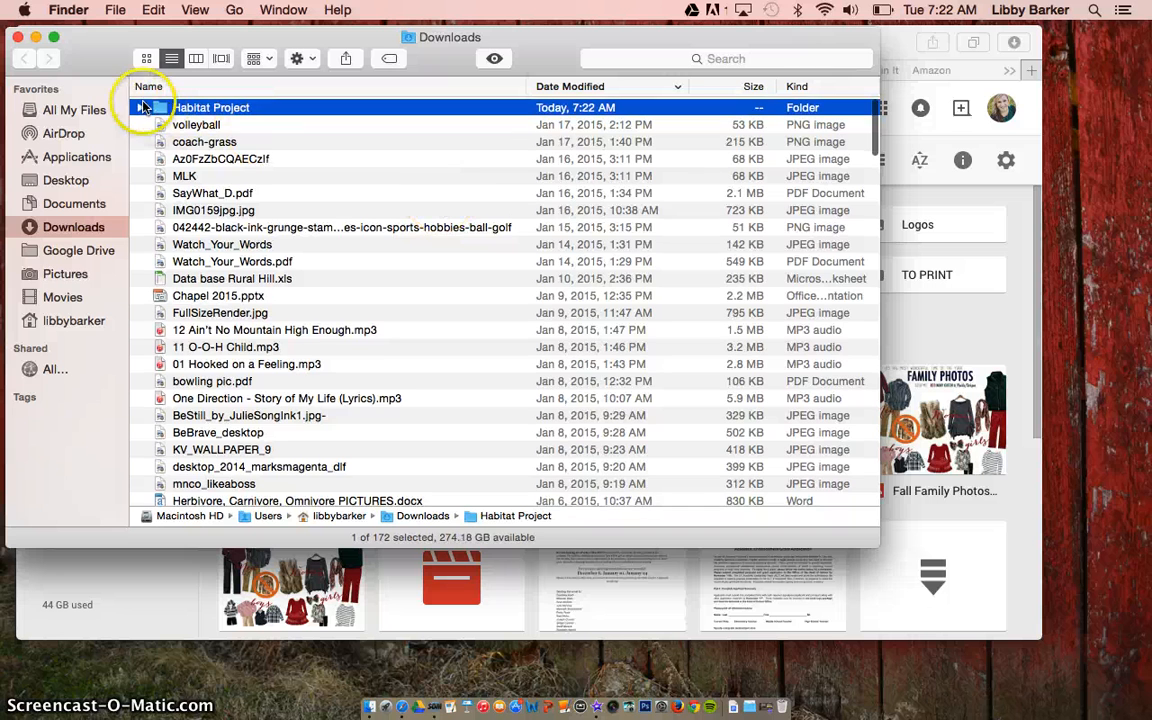
pyautogui.doubleClick(188, 107)
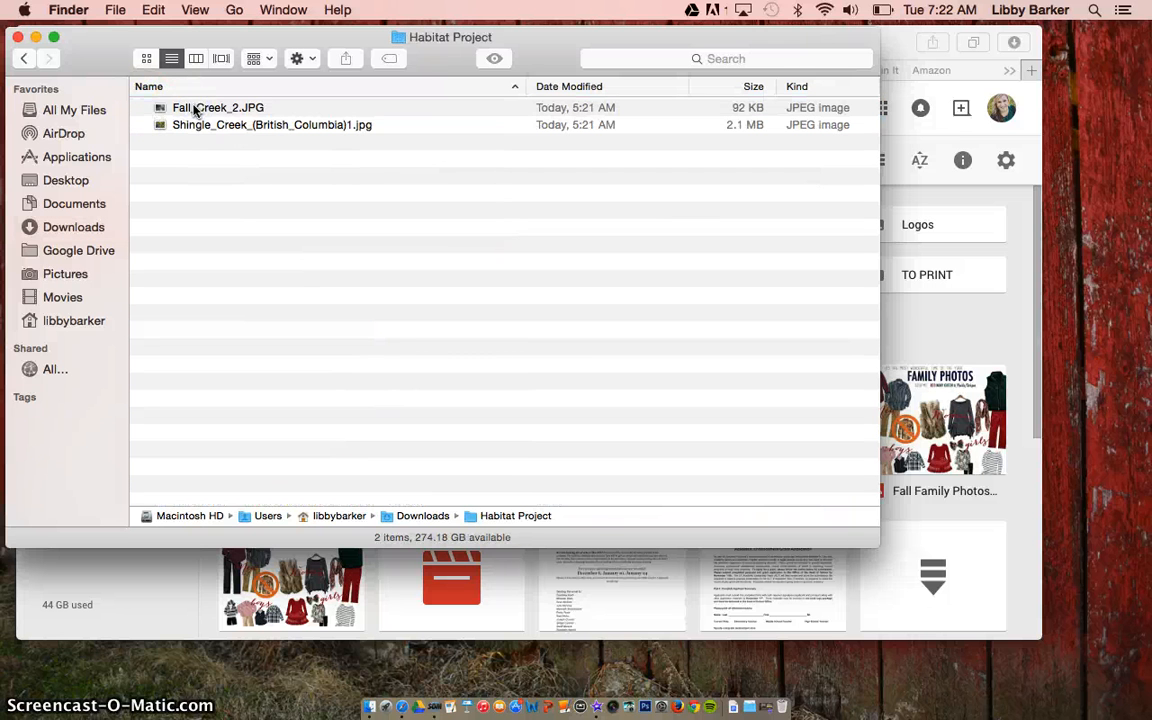
pyautogui.click(178, 135)
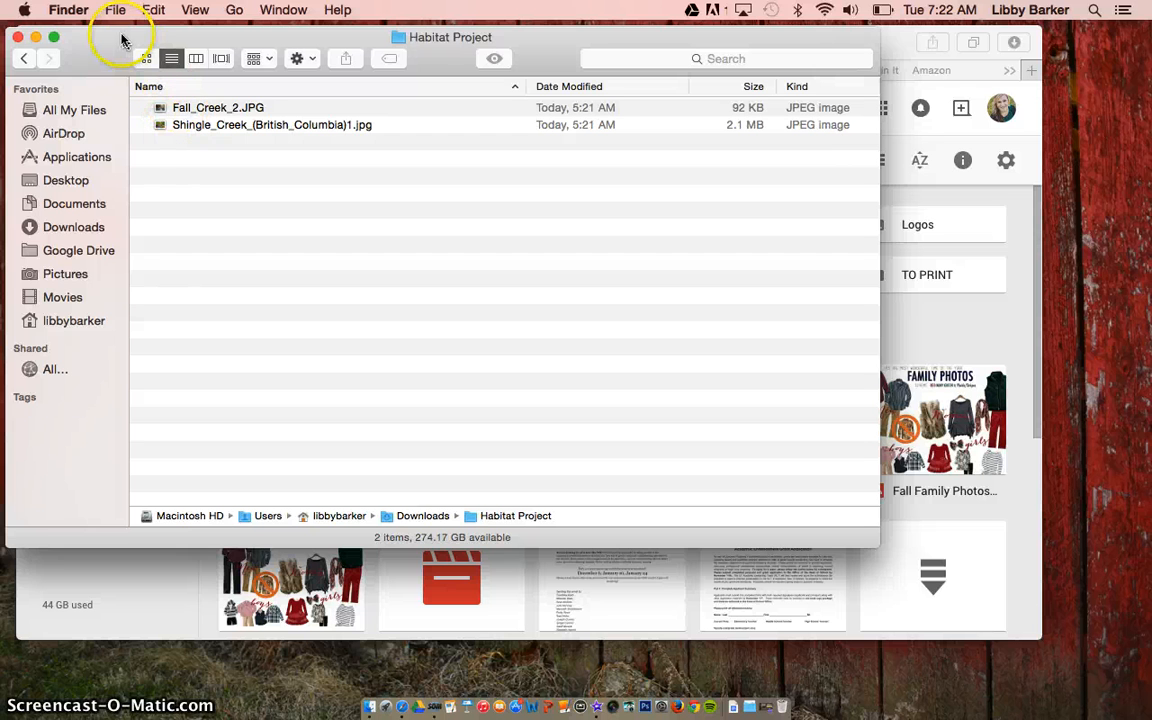
pyautogui.moveTo(122, 36); pyautogui.dragTo(117, 30)
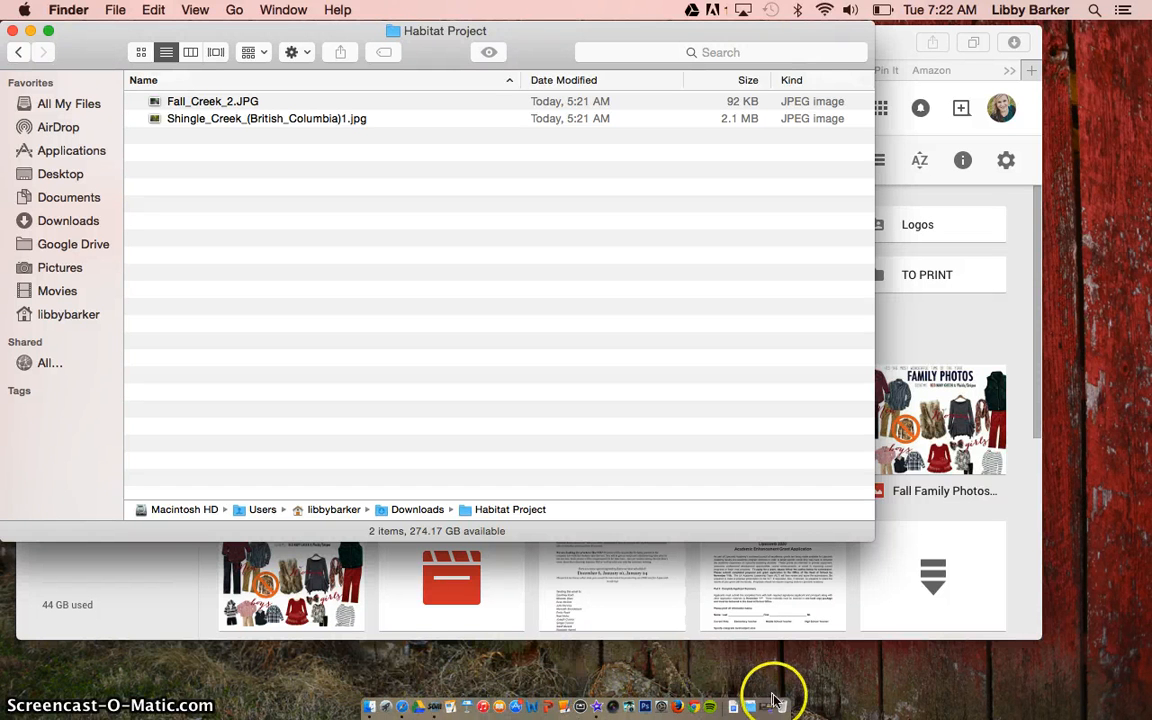
# - Launch iMovie from Launchpad, opening the LAMS Spirit Day Pep Rally 2015 project
pyautogui.click(385, 708)
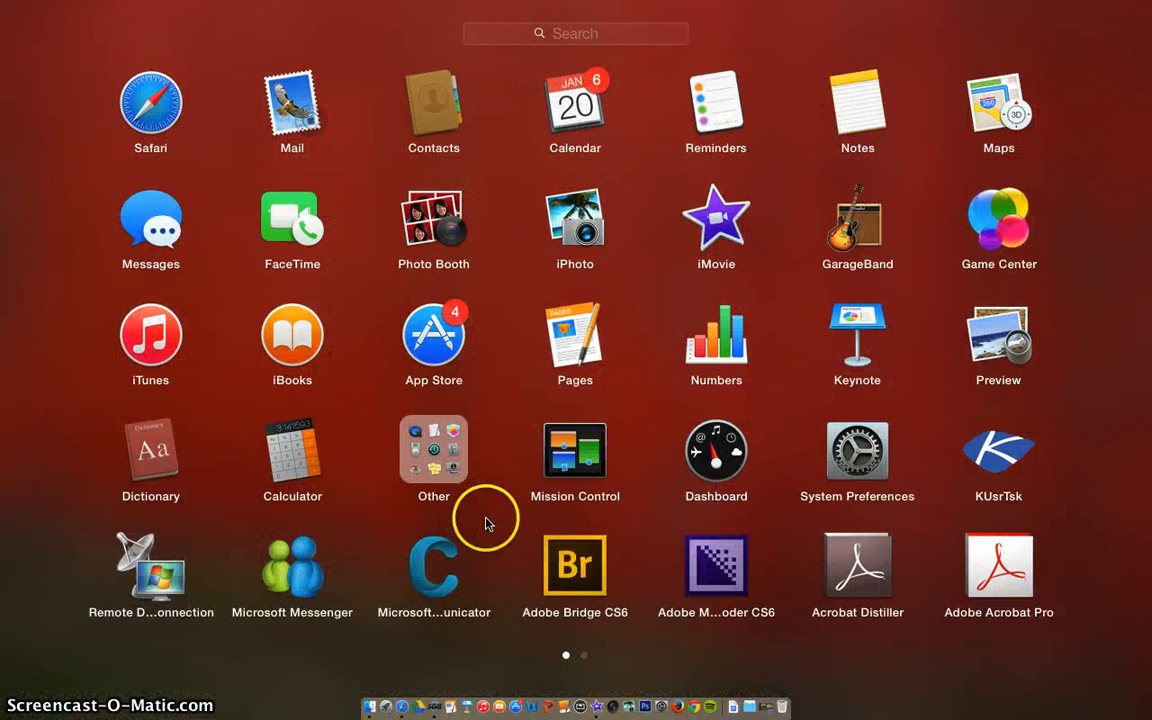
pyautogui.hscroll(5, 490, 524)
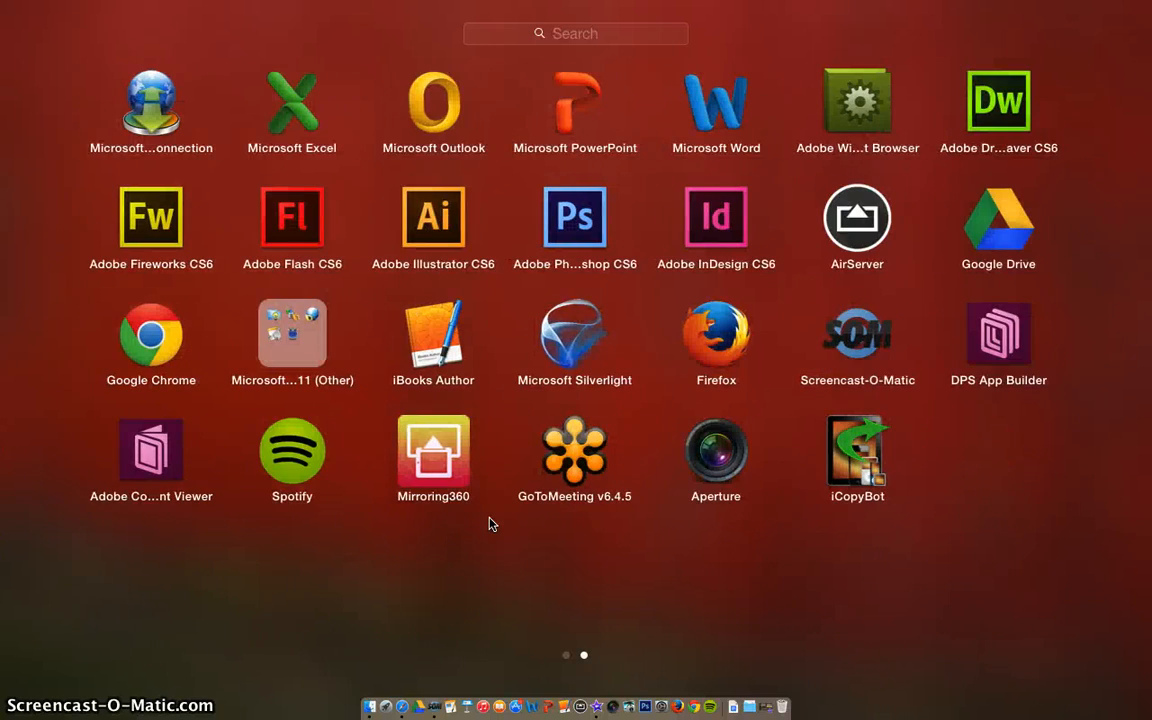
pyautogui.hscroll(-5, 490, 524)
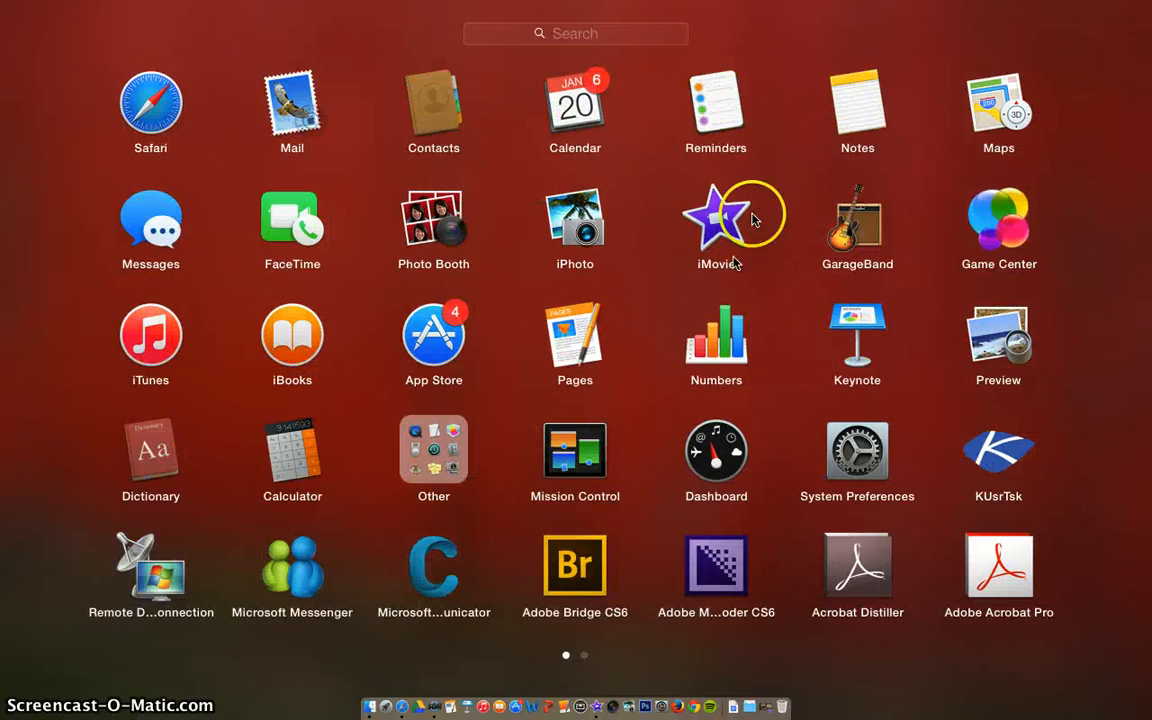
pyautogui.click(688, 232)
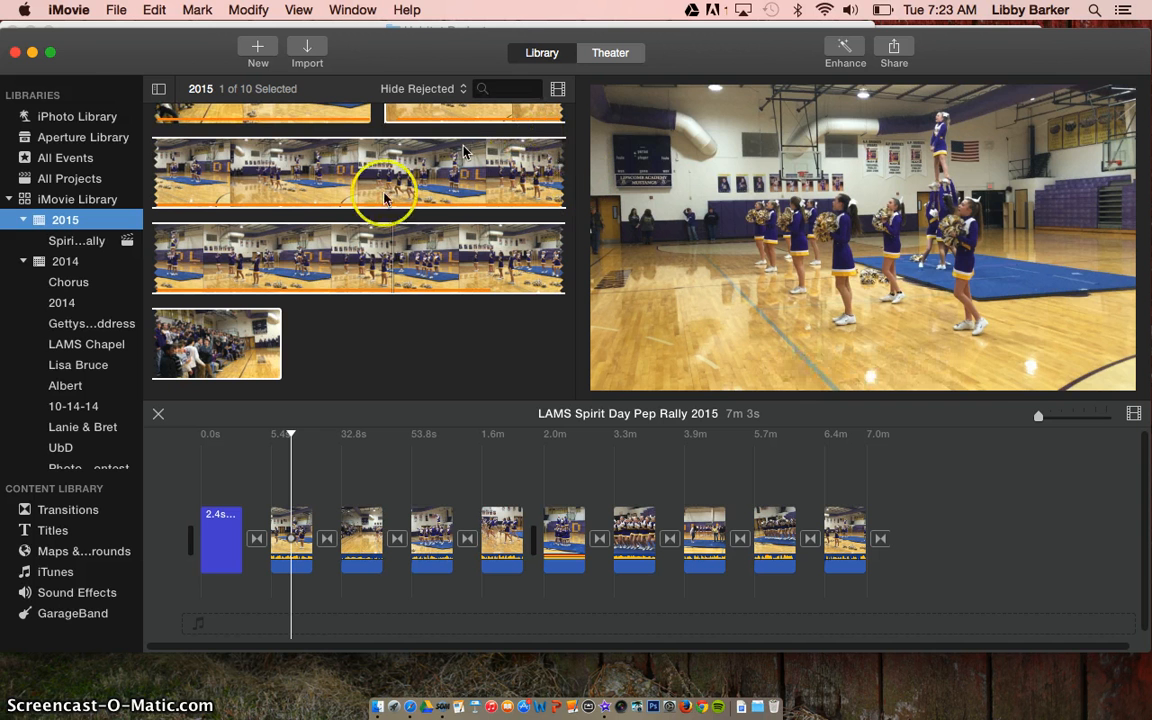
# - Start a new movie project and highlight No Theme in the Themes window
pyautogui.click(297, 240)
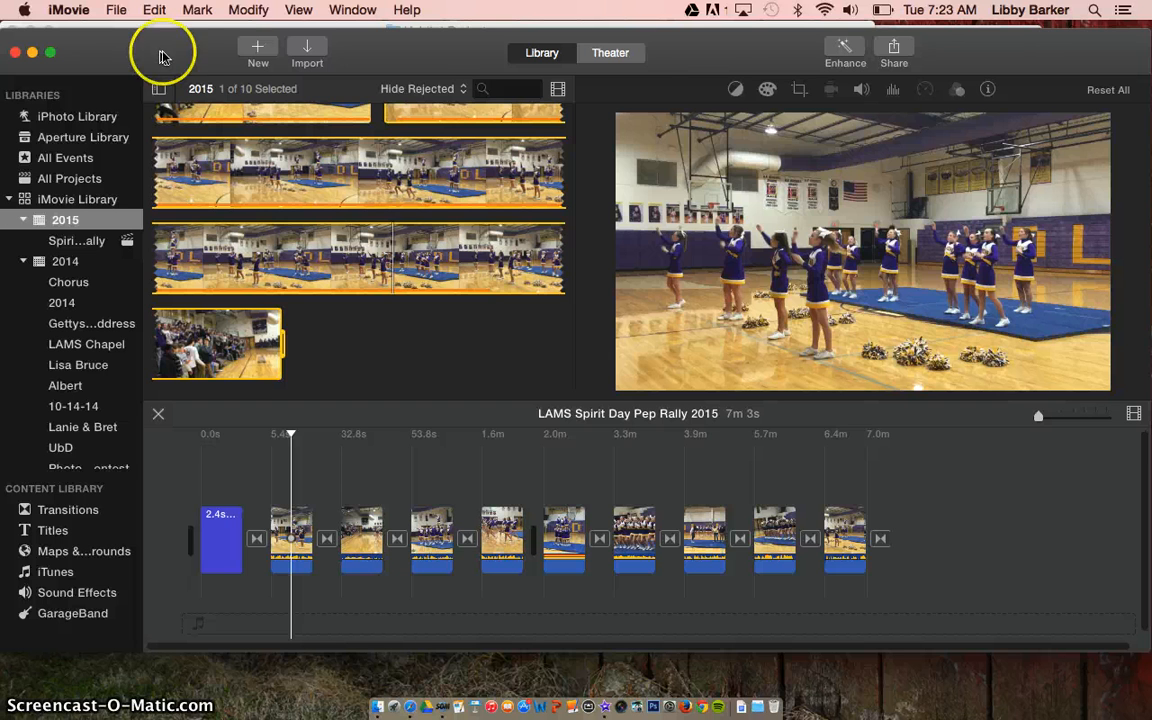
pyautogui.click(258, 48)
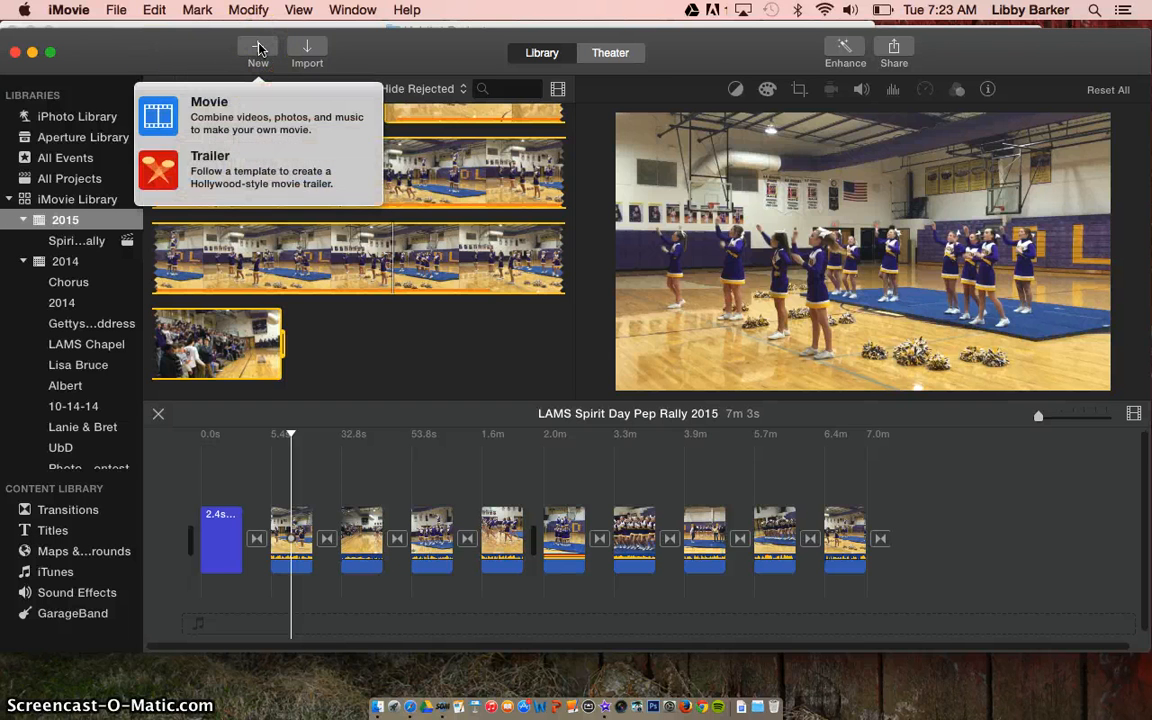
pyautogui.click(238, 117)
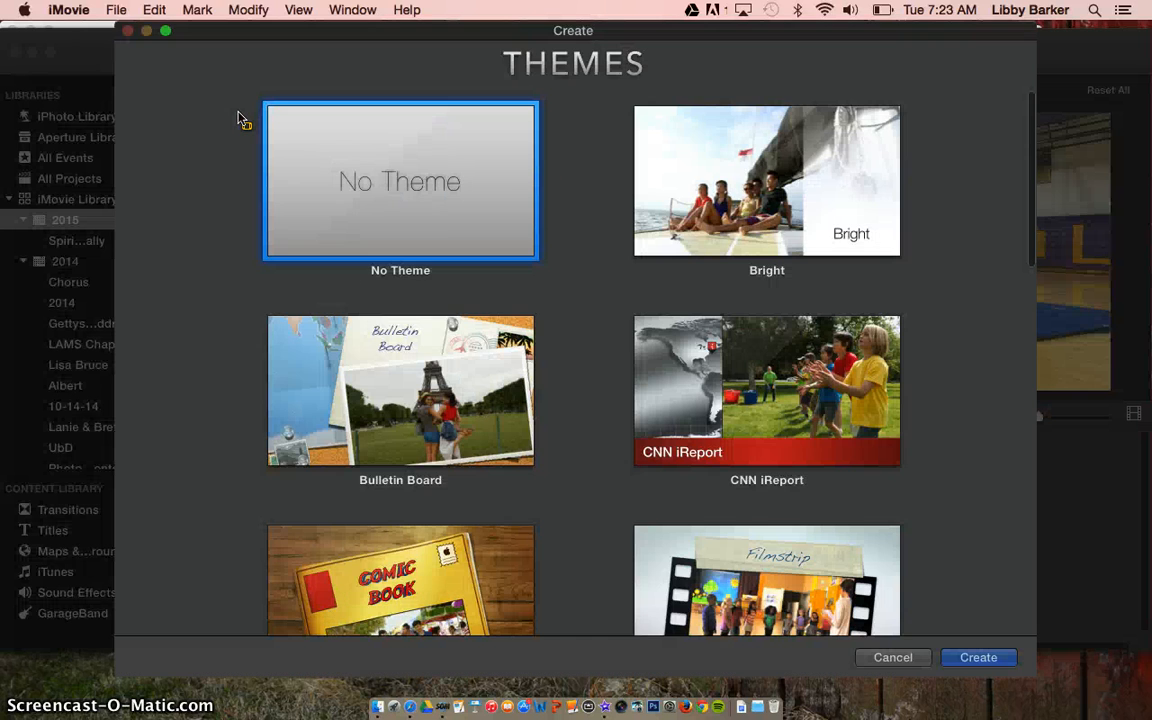
pyautogui.click(259, 127)
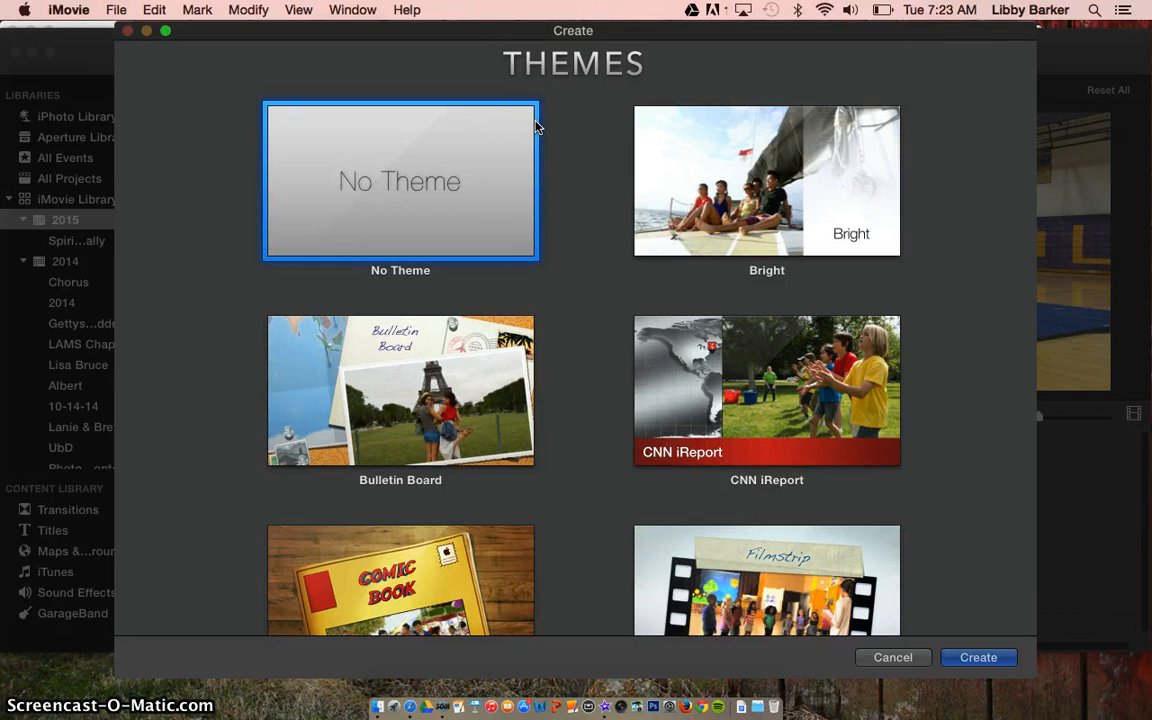
pyautogui.scroll(-2, 537, 126)
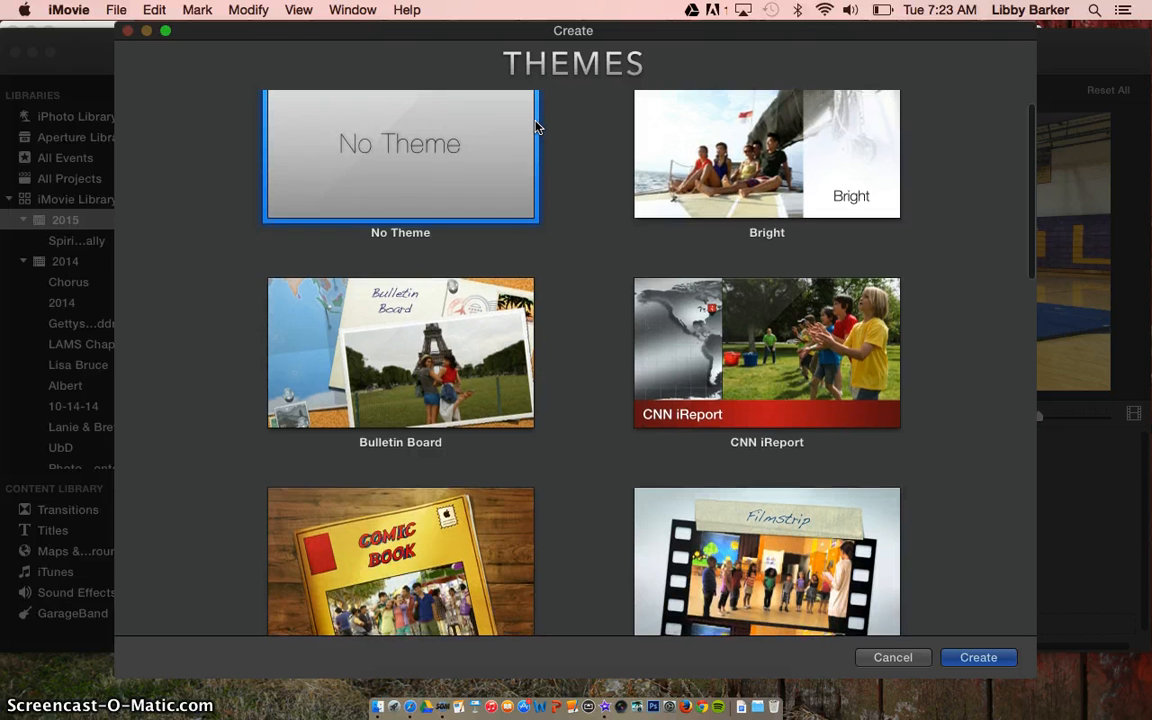
pyautogui.scroll(2, 537, 126)
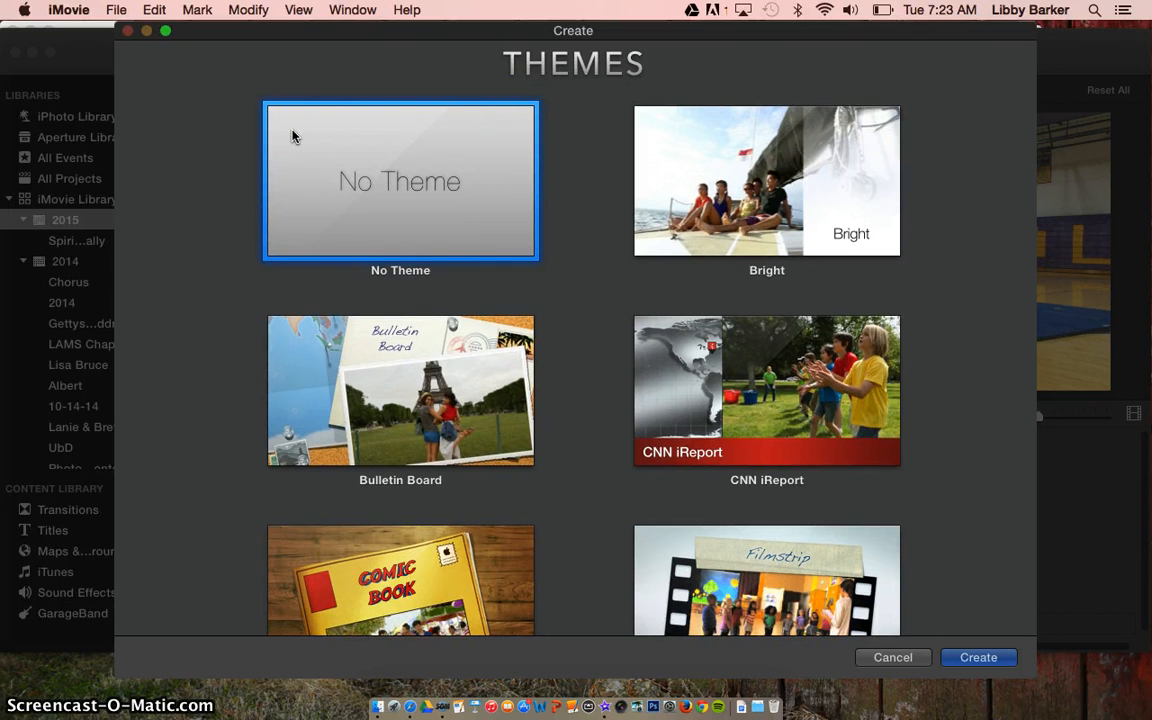
# - Create the no-theme project named with the student's name plus 'Habitat iMovie'
pyautogui.click(970, 660)
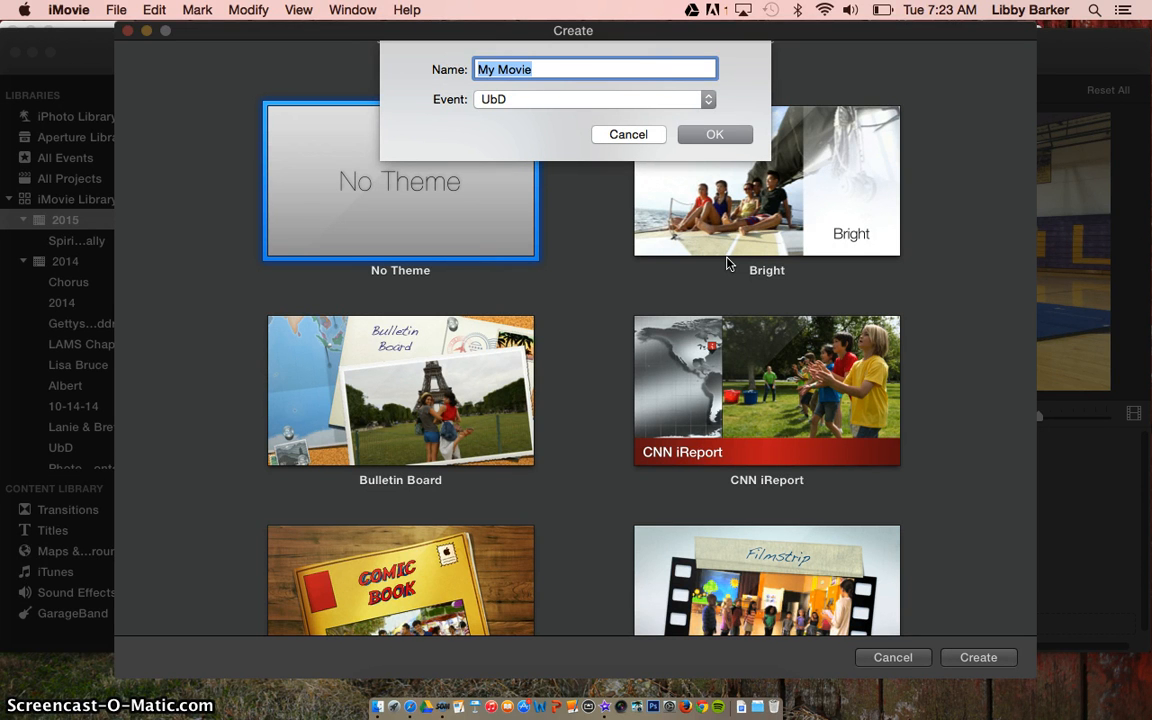
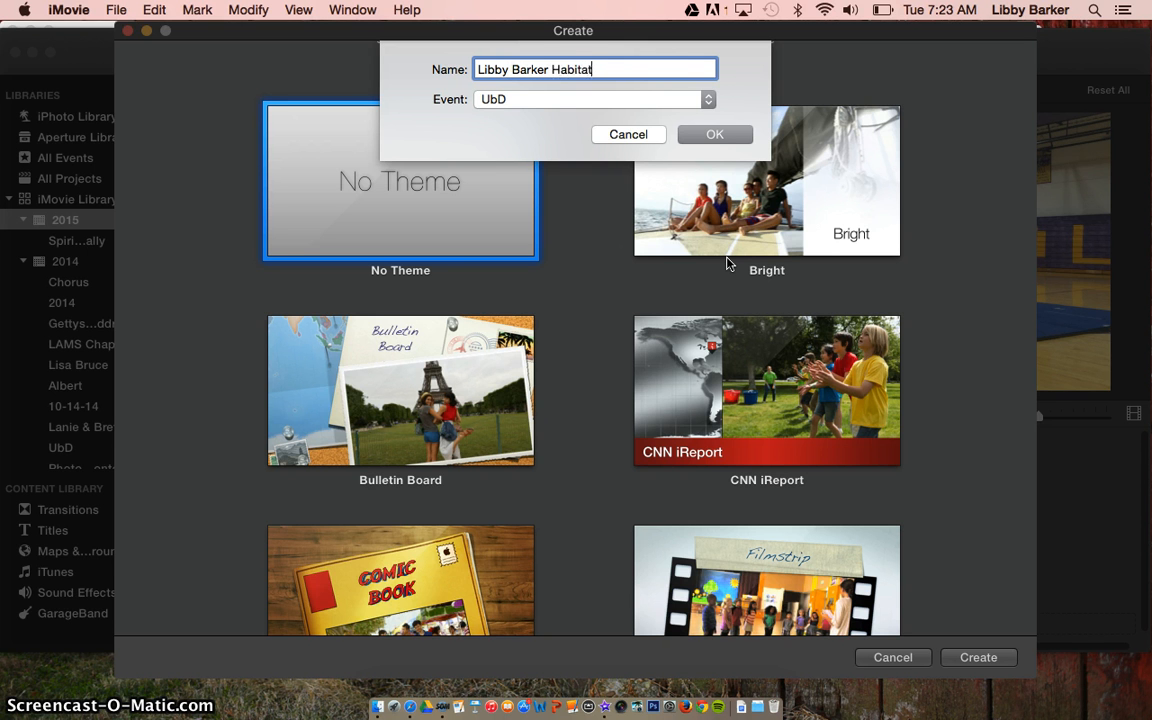
pyautogui.write(' iMovie')
pyautogui.click(608, 100)
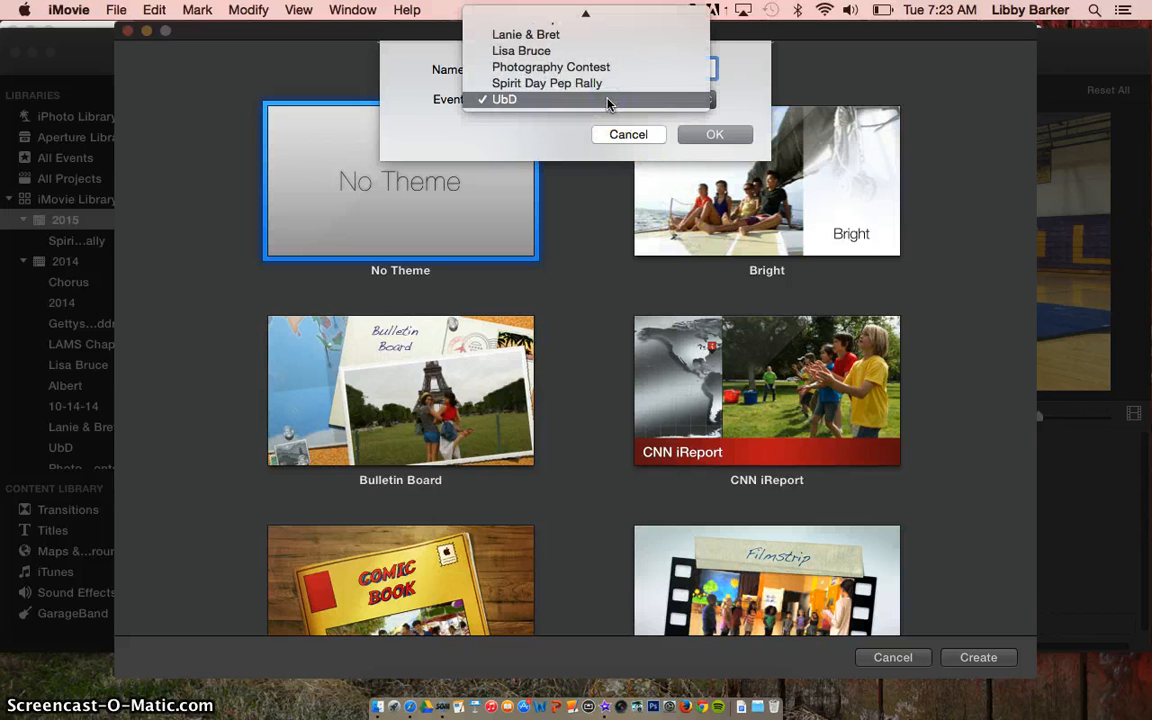
pyautogui.scroll(5, 607, 103)
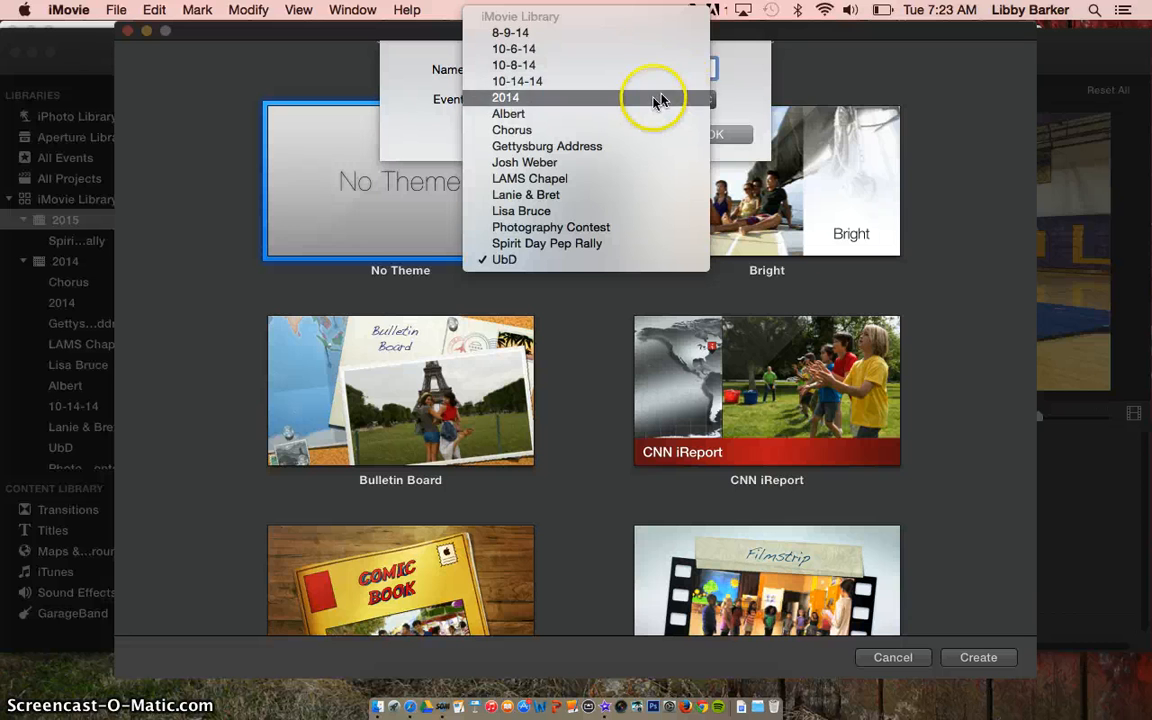
pyautogui.click(714, 100)
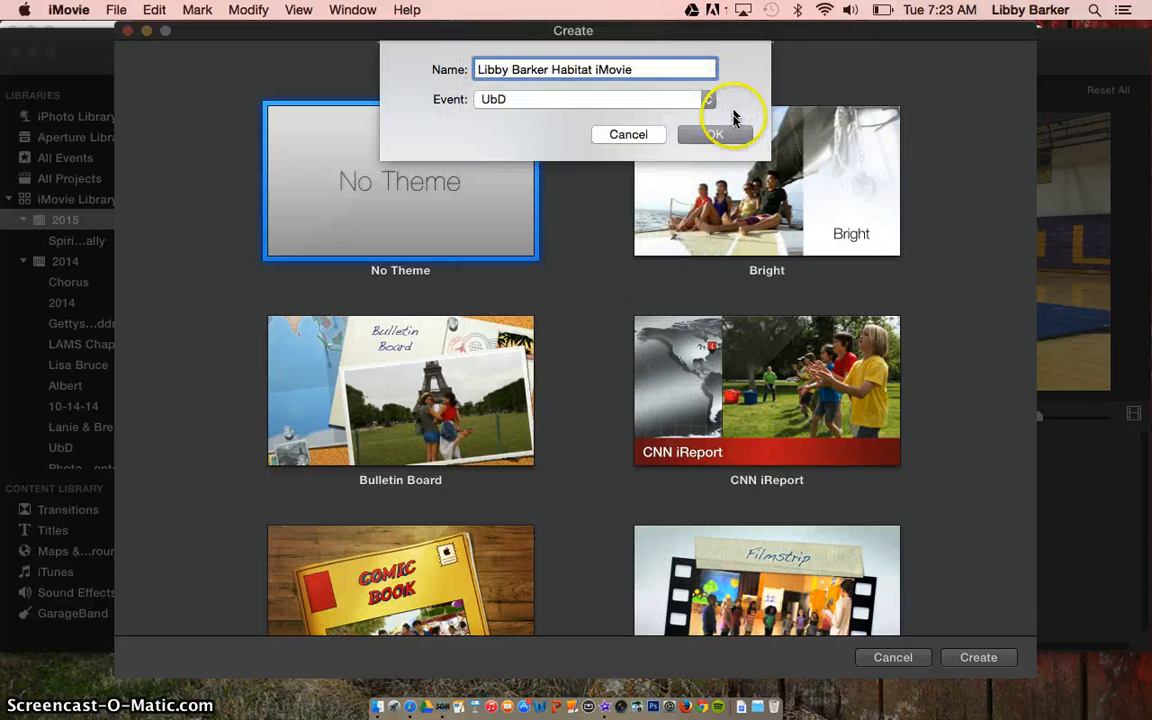
pyautogui.click(725, 132)
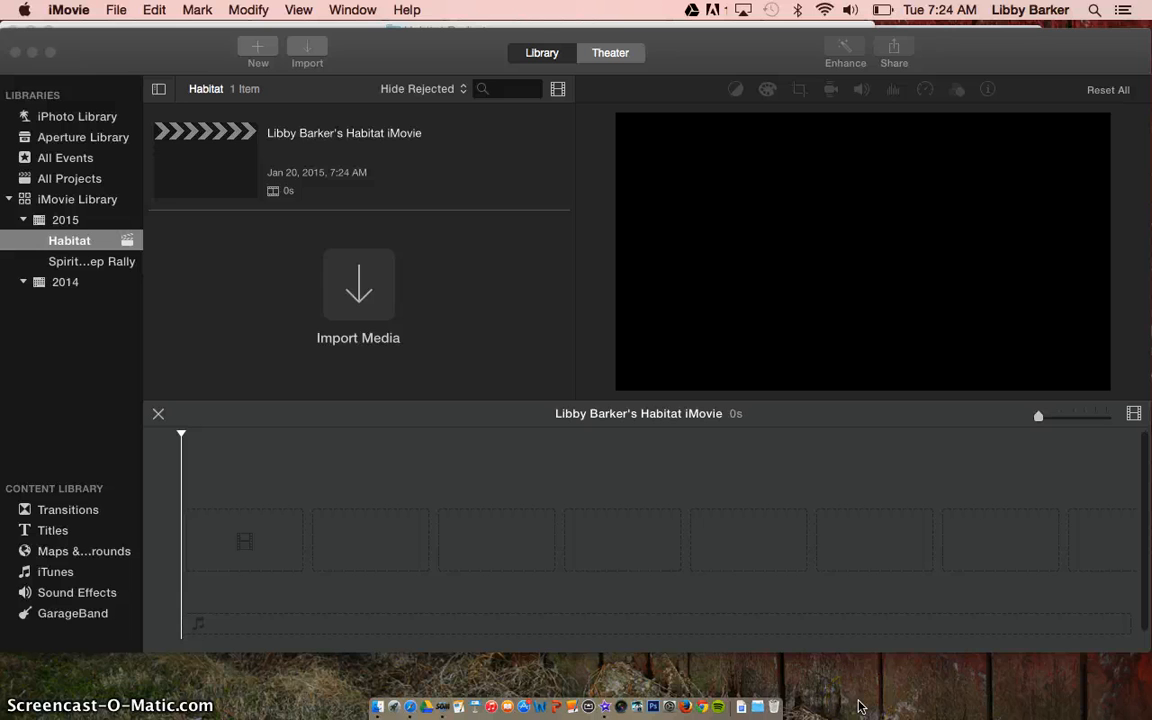
# - Select the new Habitat project and open the Import window targeting the Habitat event
pyautogui.click(208, 163)
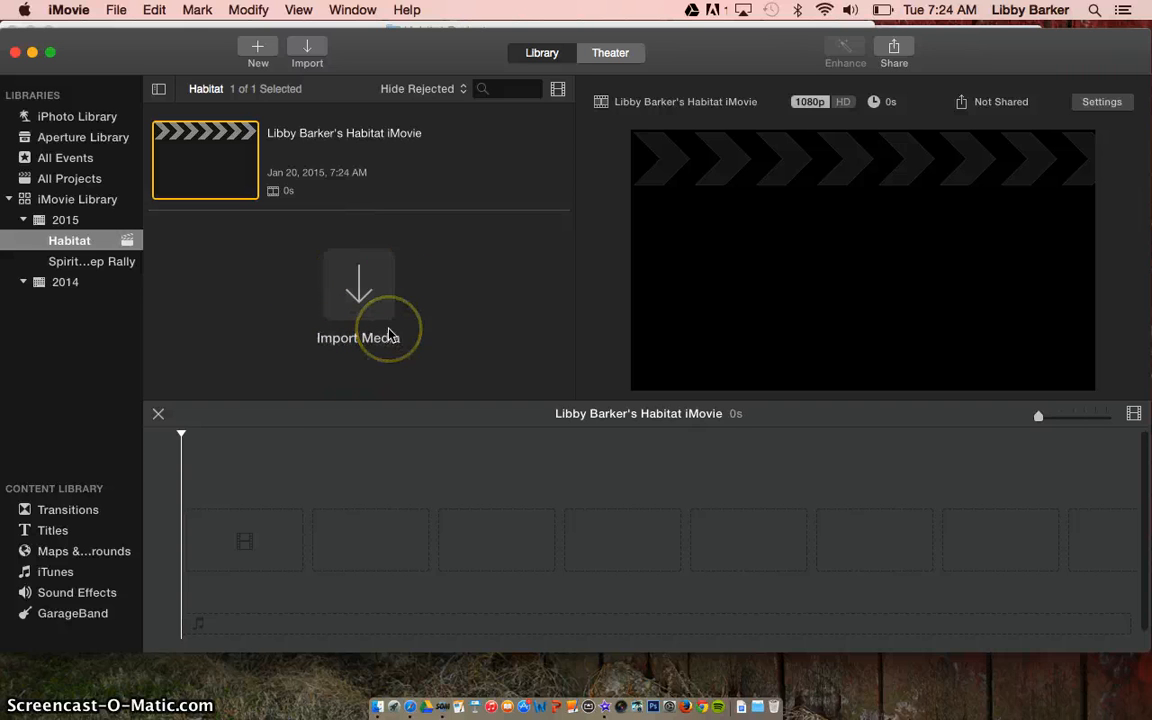
pyautogui.click(247, 509)
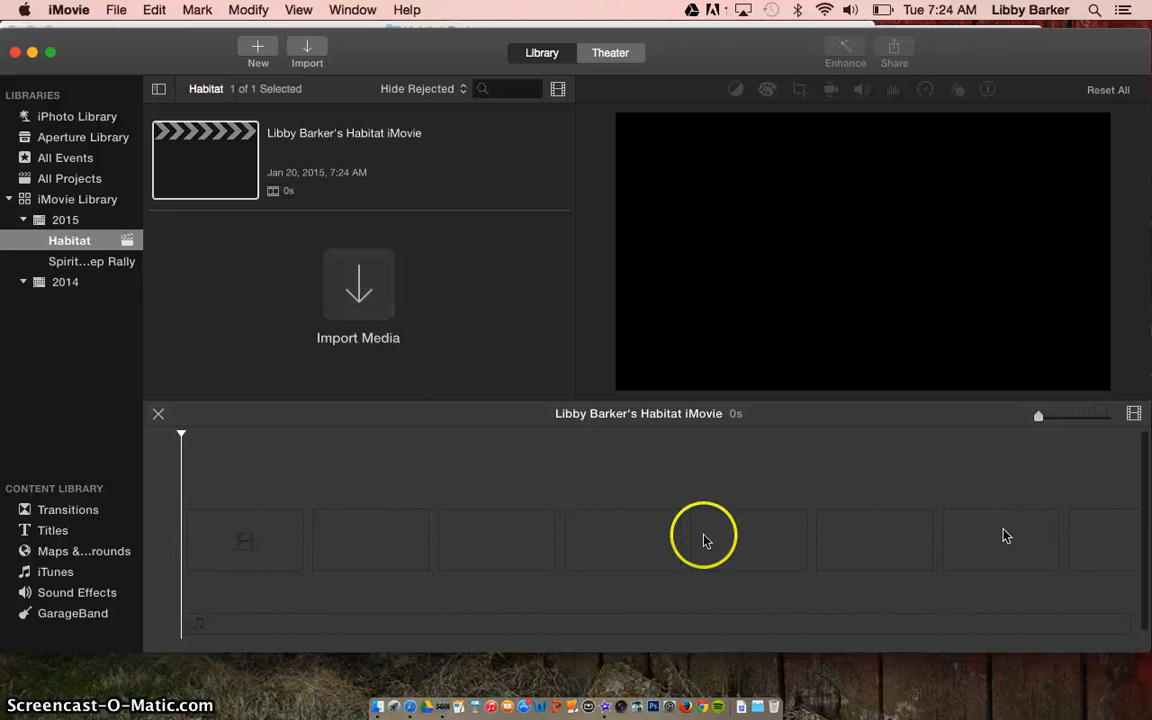
pyautogui.click(355, 294)
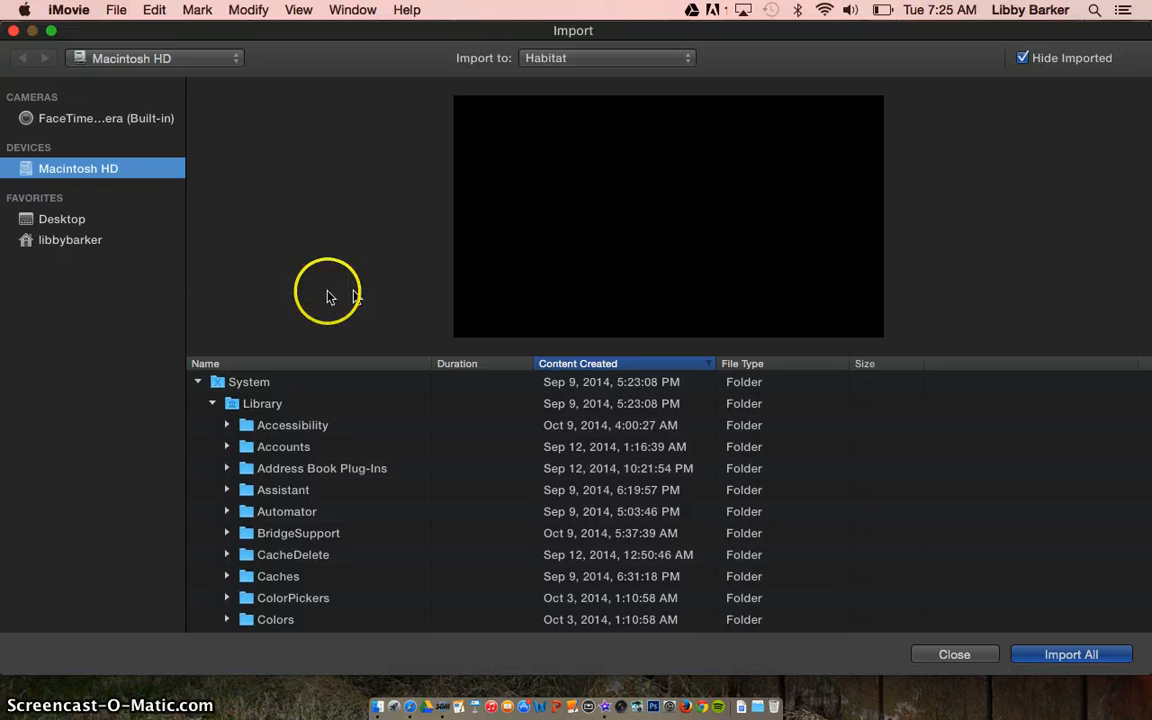
# - Browse the Import window to Downloads > Habitat Project
pyautogui.click(104, 242)
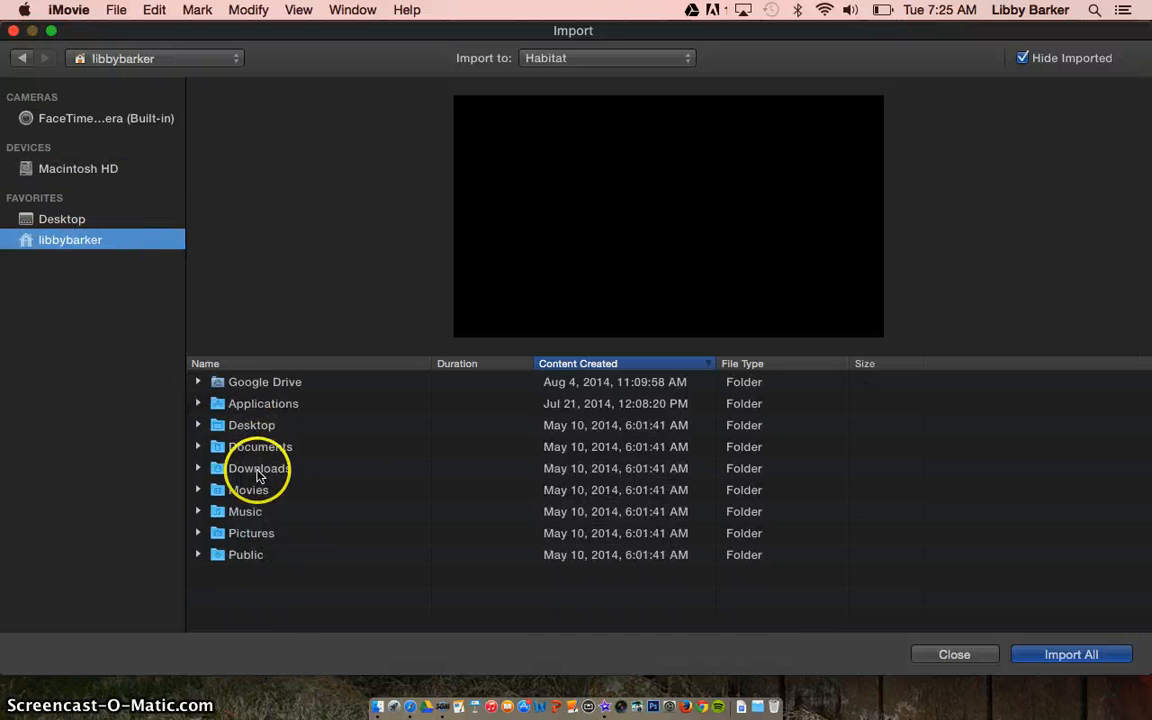
pyautogui.doubleClick(258, 470)
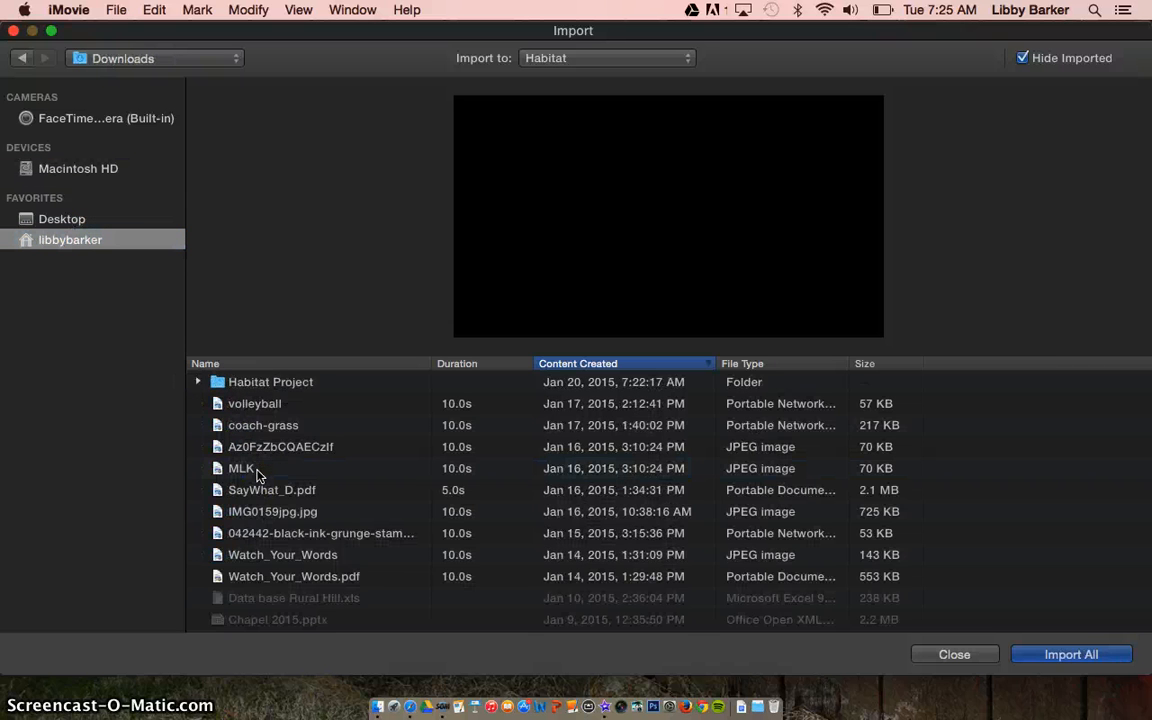
pyautogui.doubleClick(259, 384)
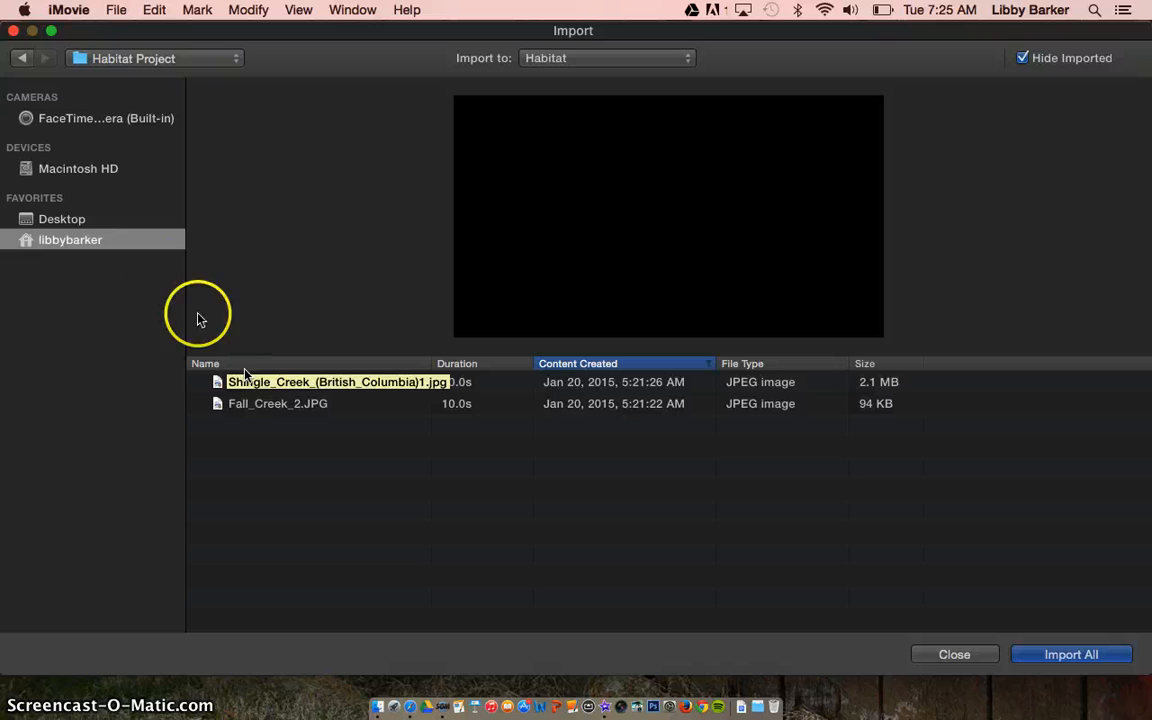
pyautogui.click(24, 58)
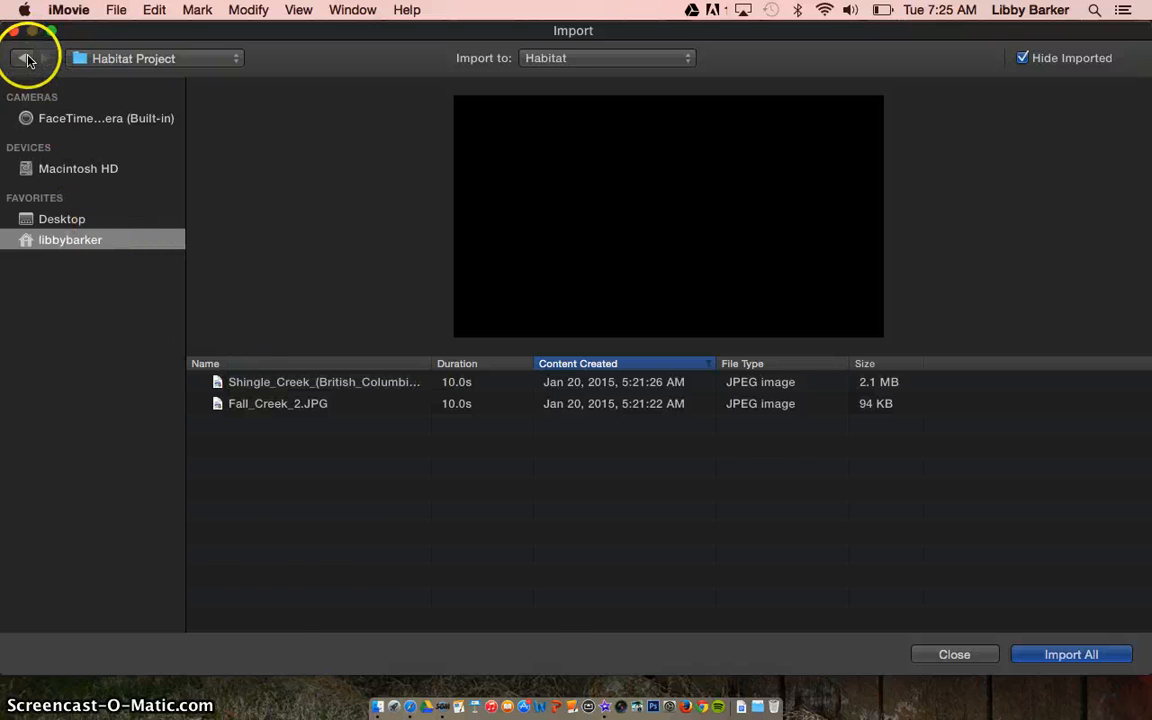
pyautogui.click(27, 60)
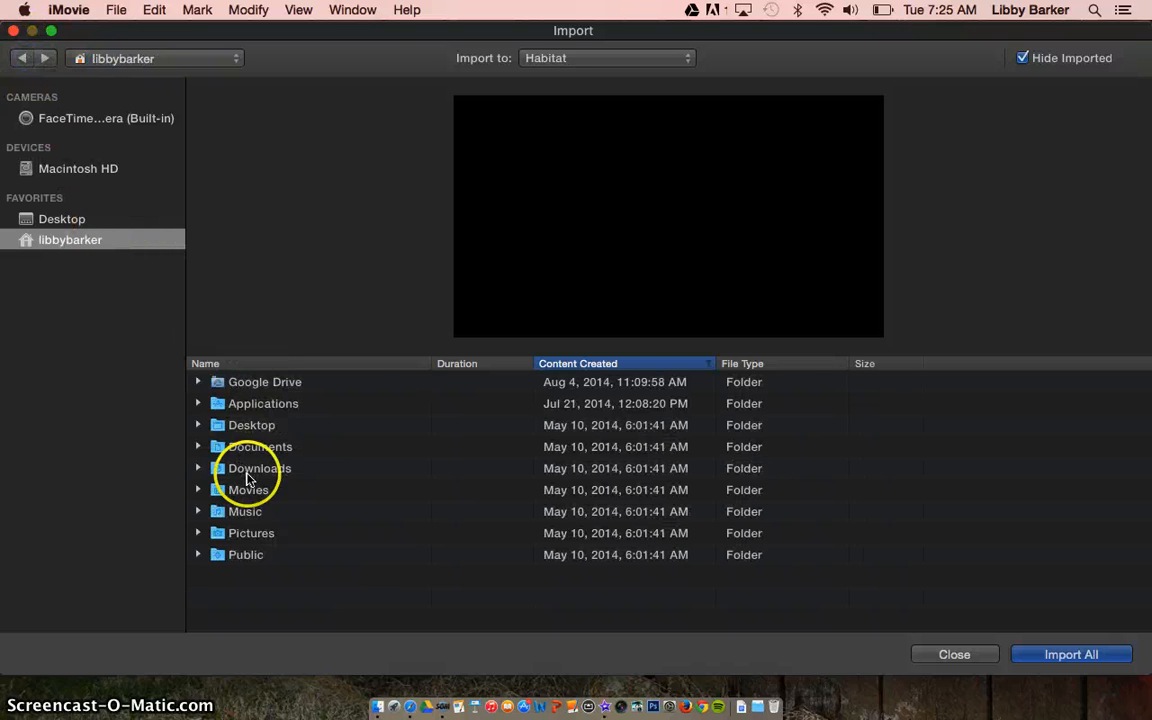
pyautogui.doubleClick(235, 468)
pyautogui.click(263, 382)
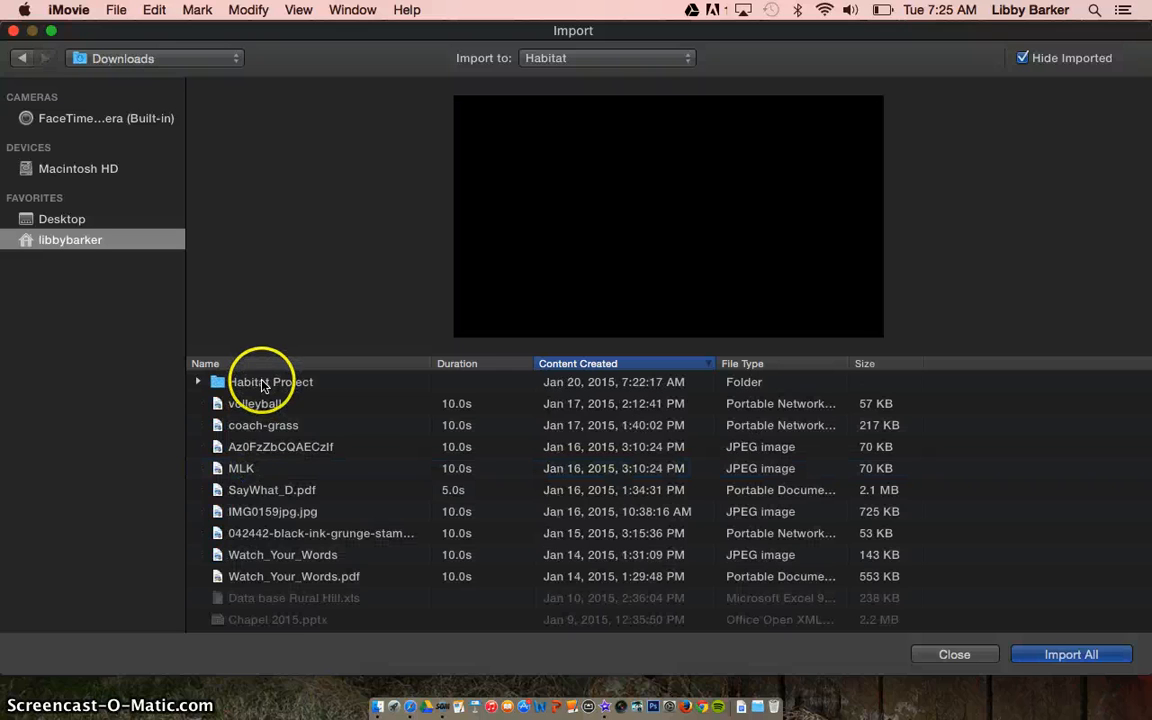
pyautogui.doubleClick(263, 382)
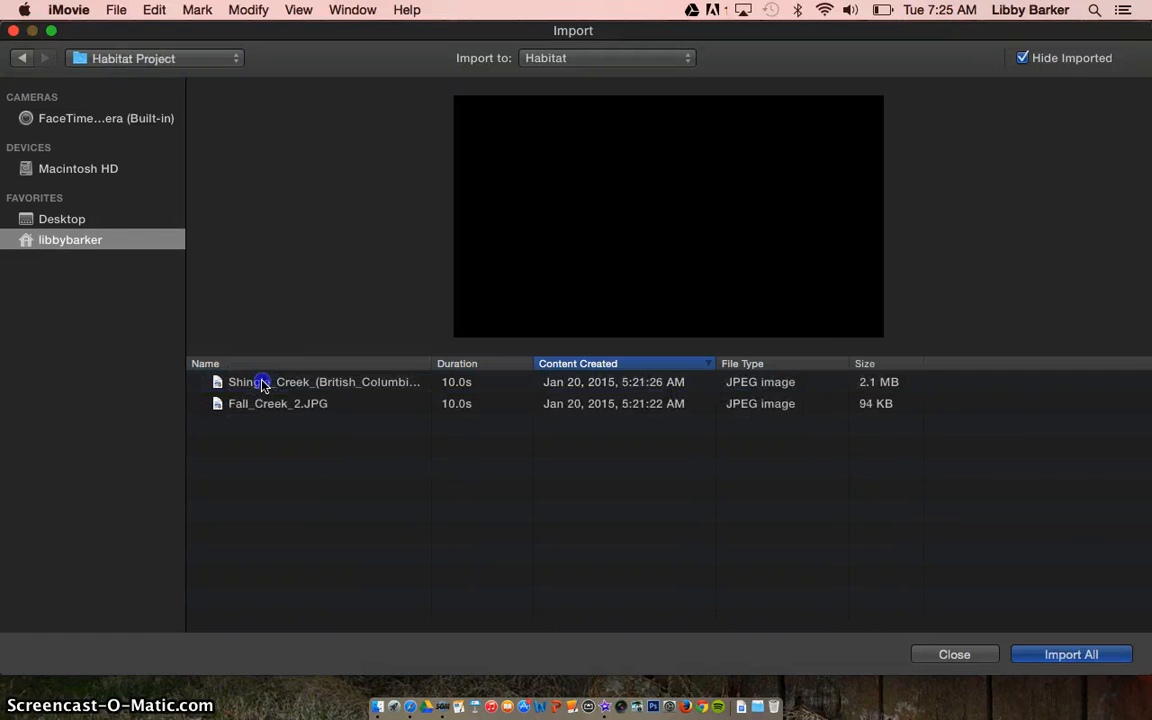
# - Preview the Shingle Creek and Fall_Creek_2.JPG photos, then import both into the Habitat event
pyautogui.click(263, 384)
pyautogui.keyDown('shift'); pyautogui.click(268, 404); pyautogui.keyUp('shift')
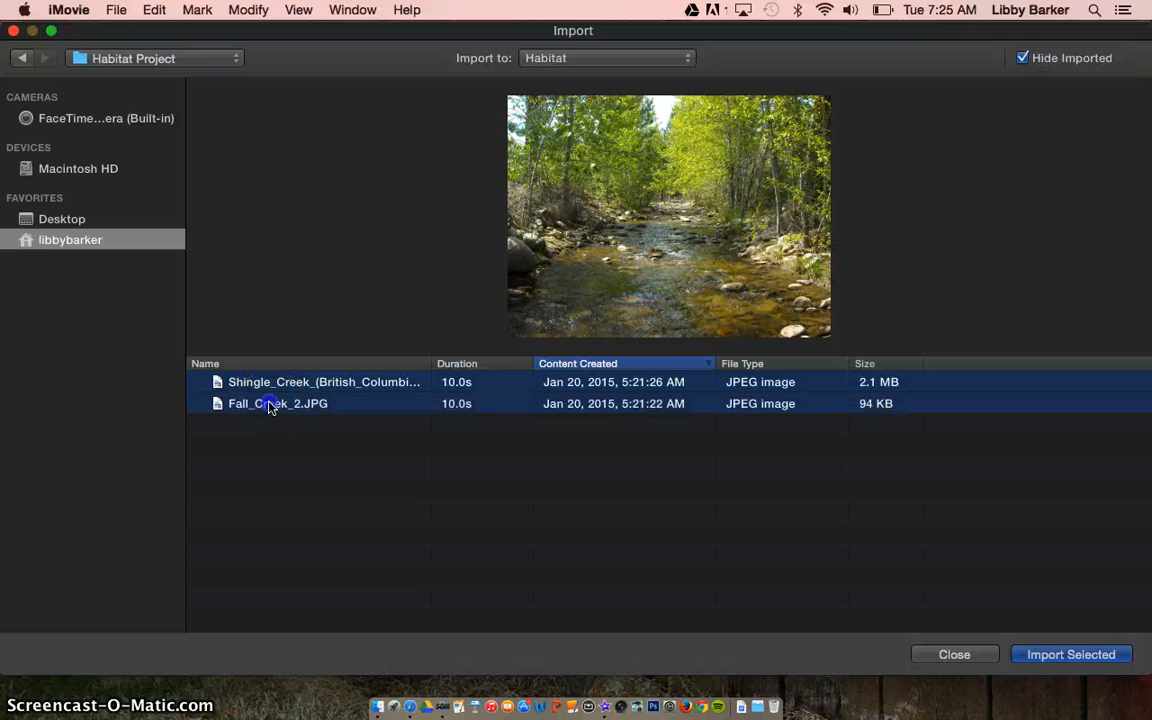
pyautogui.click(283, 428)
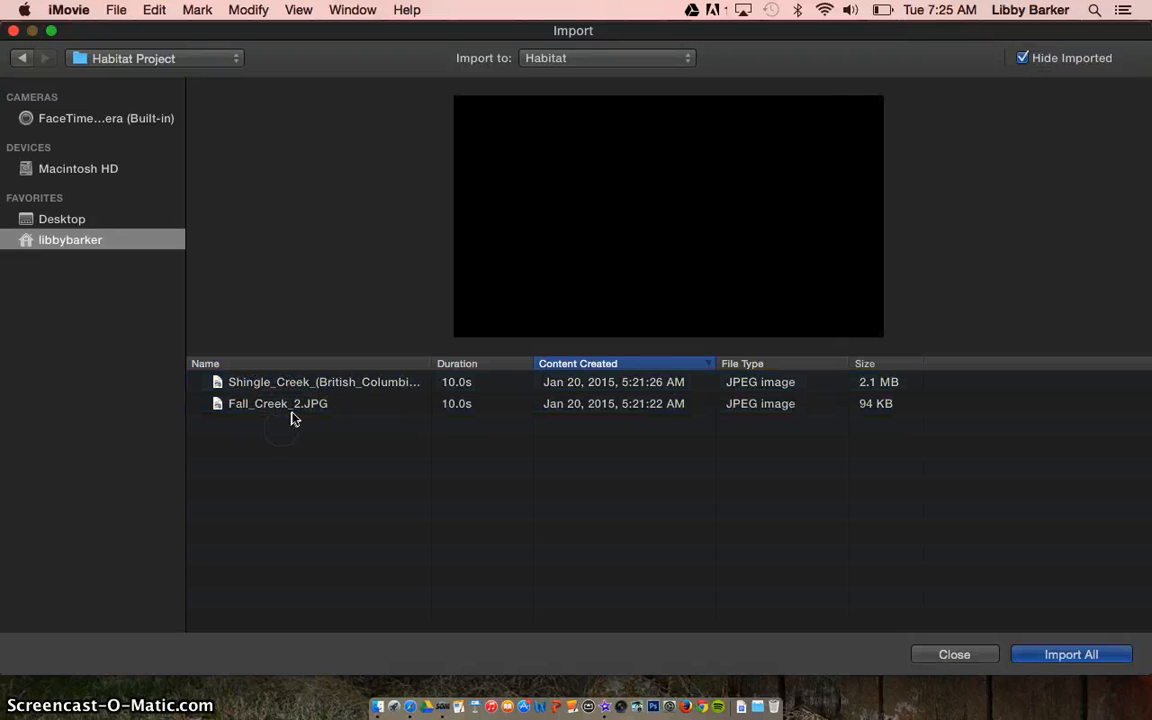
pyautogui.click(1052, 654)
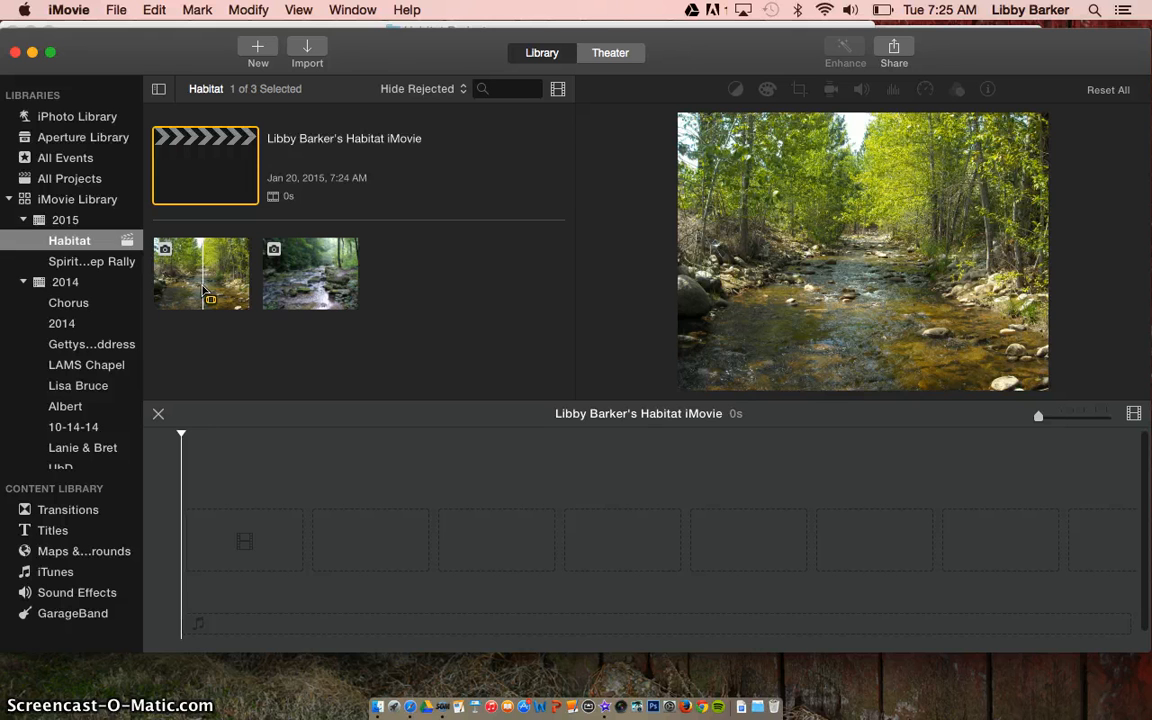
# - Place the mossy rocky creek photo, then the sunlit creek photo, in the timeline and zoom out
pyautogui.click(303, 273)
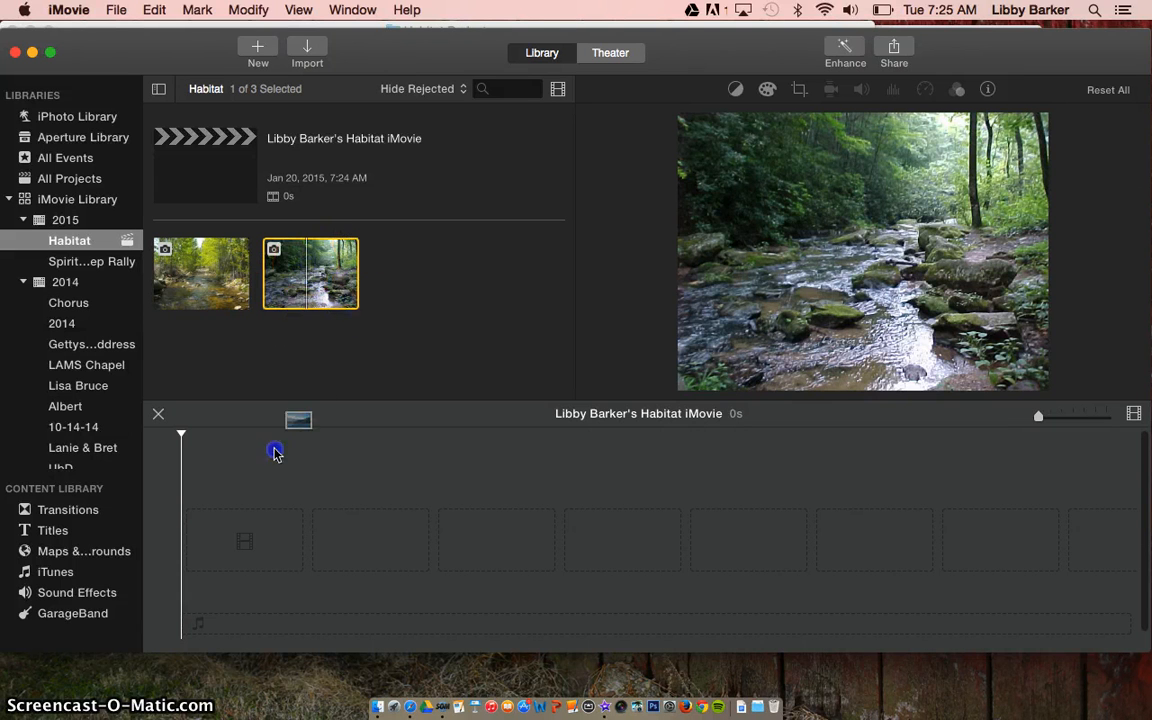
pyautogui.moveTo(276, 453); pyautogui.dragTo(215, 545)
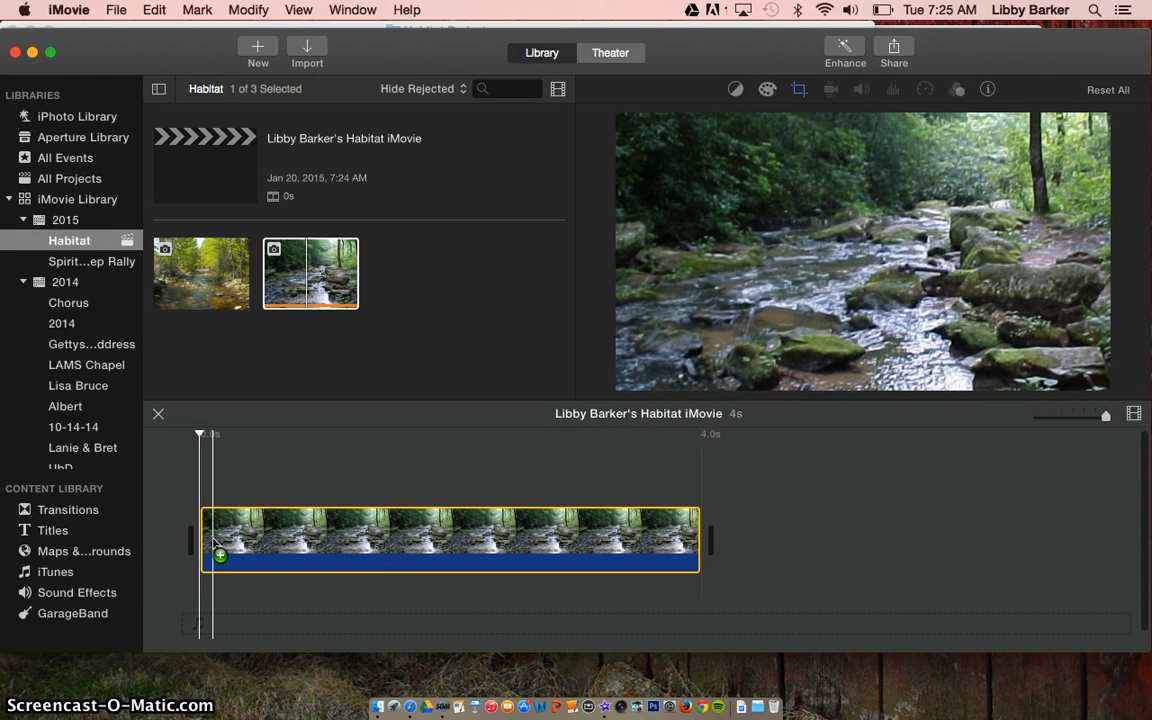
pyautogui.click(205, 268)
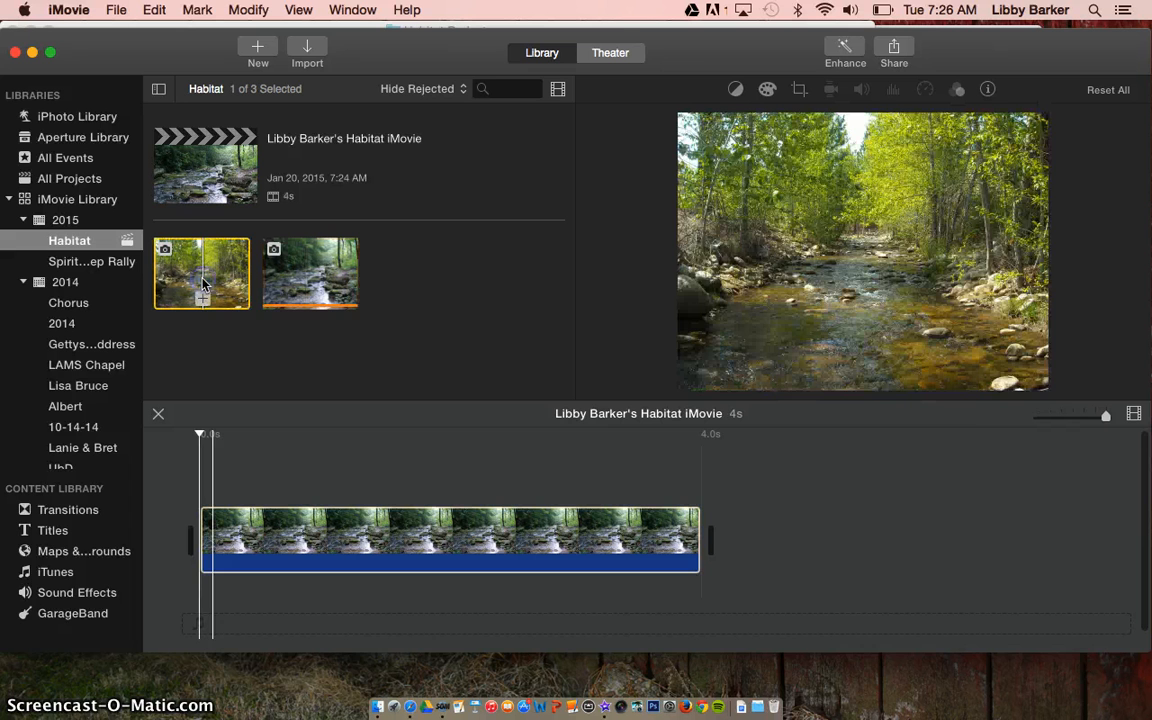
pyautogui.moveTo(202, 283); pyautogui.dragTo(737, 540)
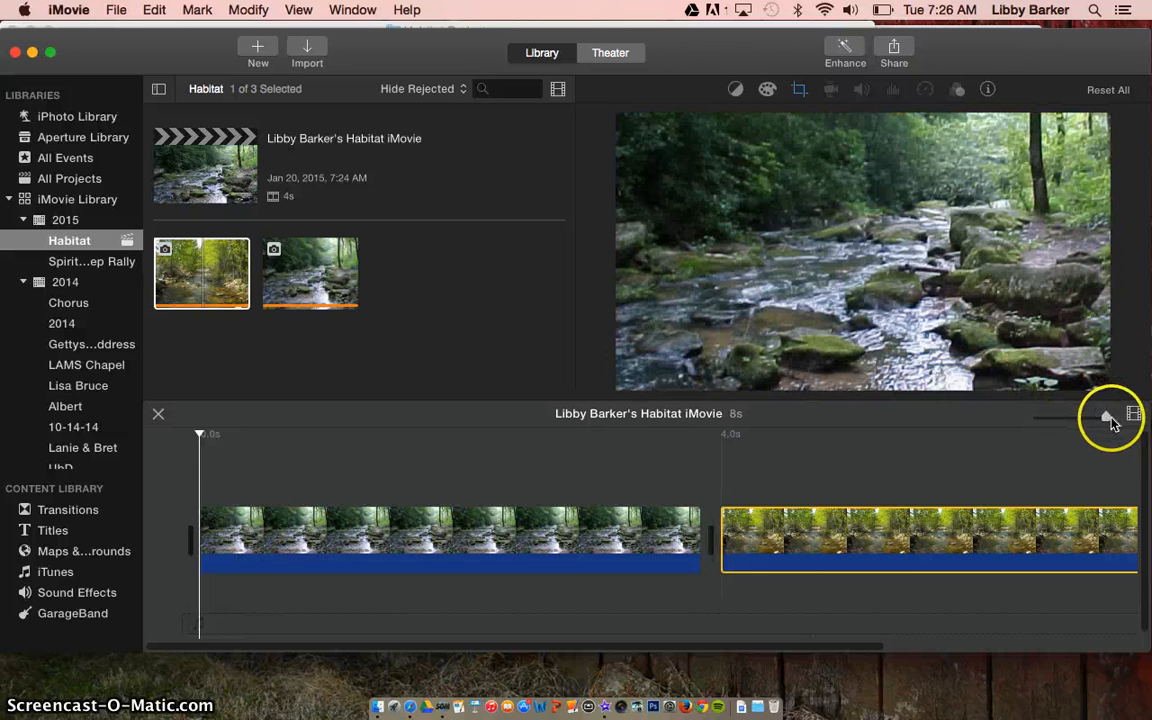
pyautogui.moveTo(1106, 418); pyautogui.dragTo(1069, 428)
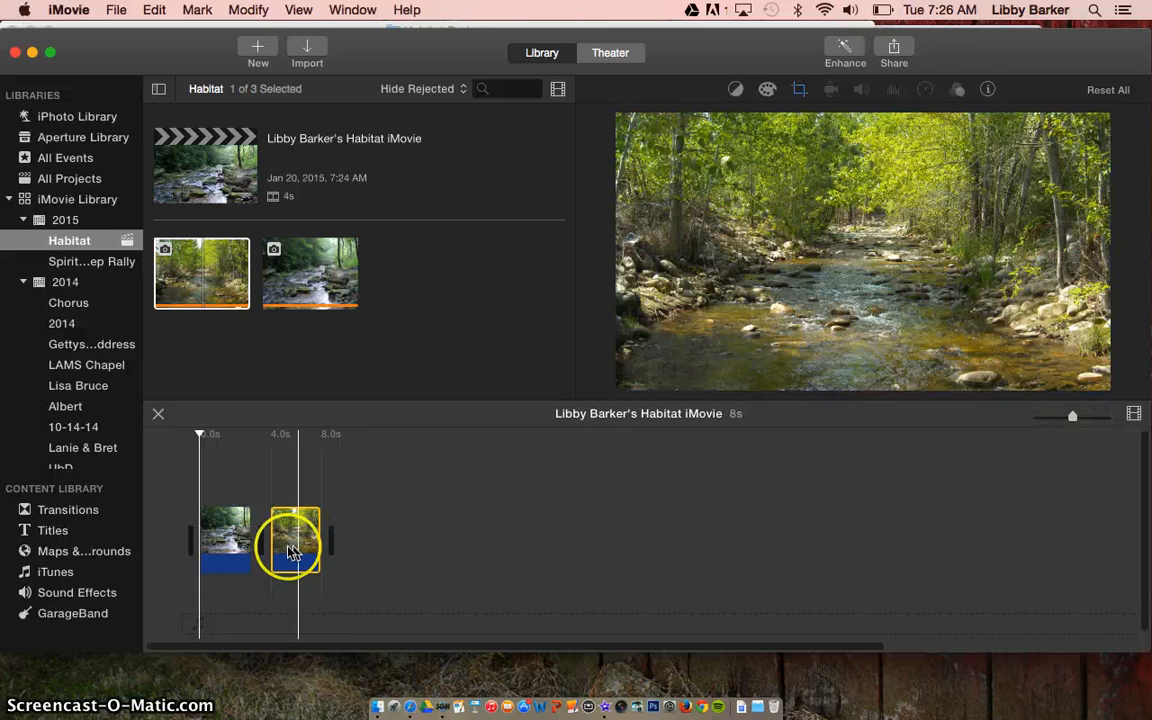
pyautogui.moveTo(285, 545)
pyautogui.mouseDown()
pyautogui.moveTo(205, 540)
pyautogui.moveTo(296, 554)
pyautogui.mouseUp()
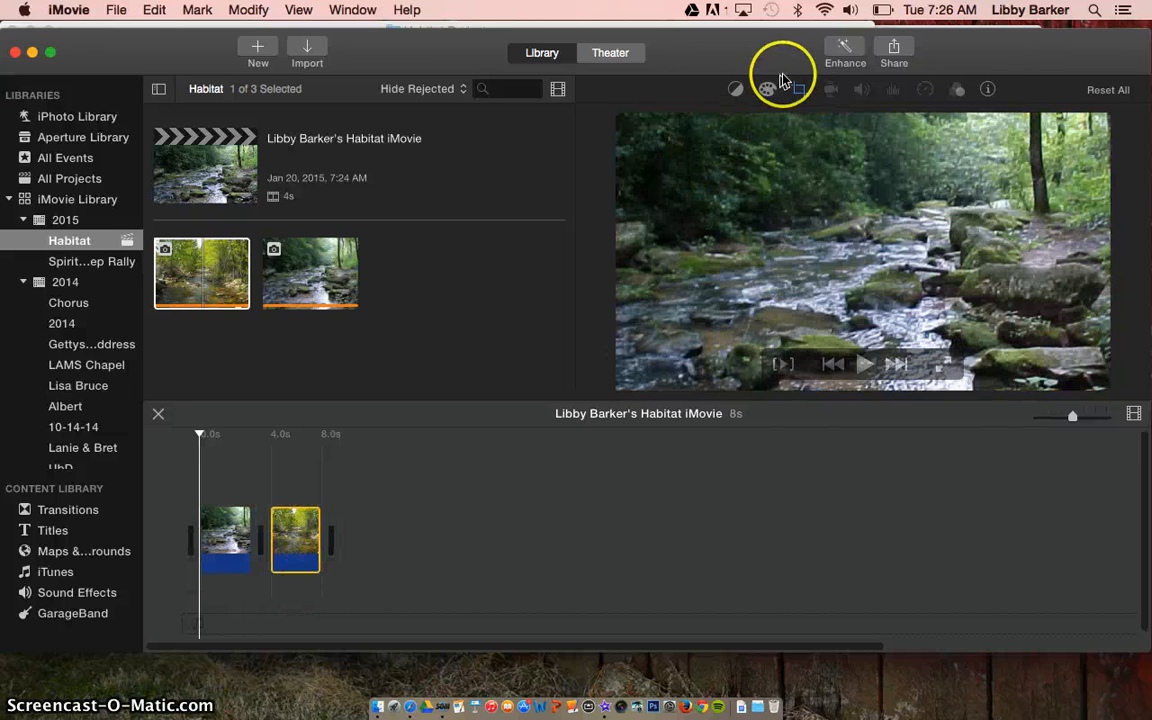
# - Select the sunlit creek clip and nudge its brightness slider in Color Correction
pyautogui.click(287, 556)
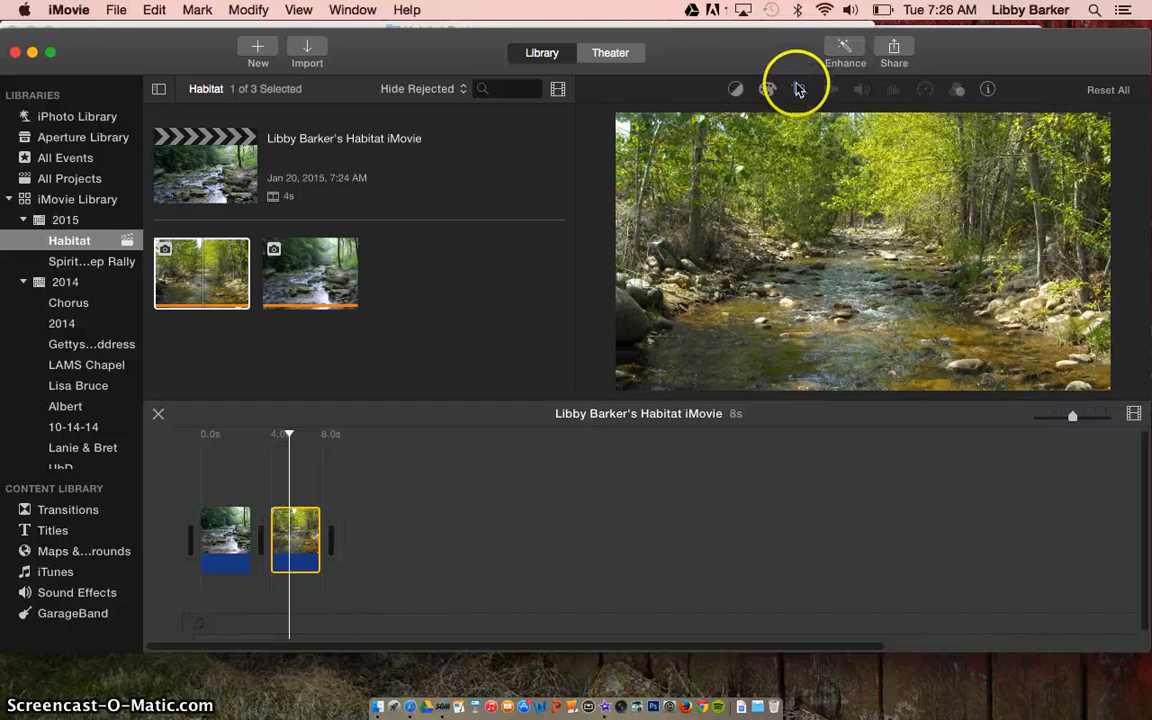
pyautogui.click(800, 92)
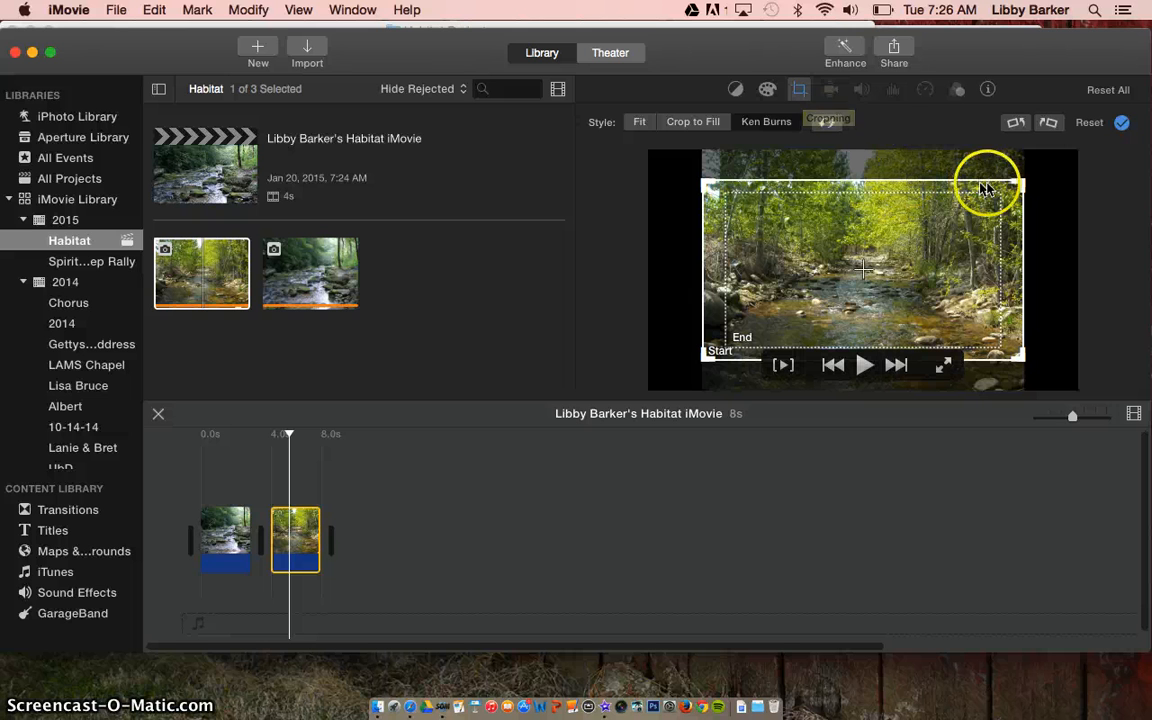
pyautogui.click(1120, 124)
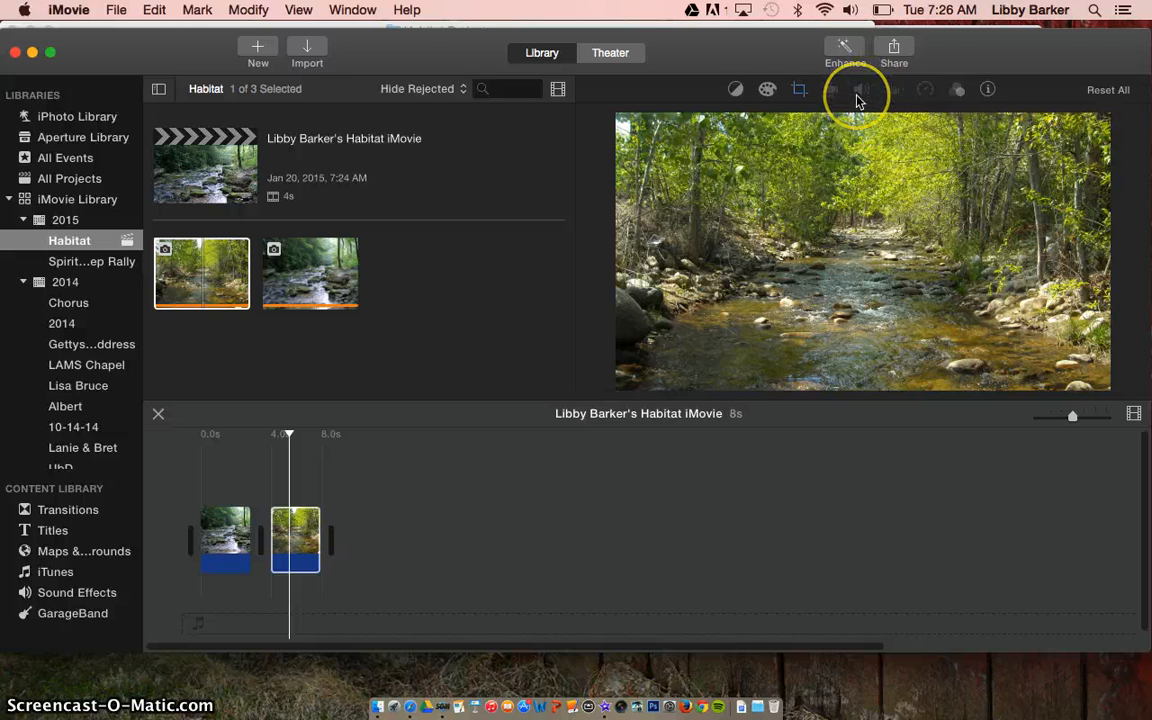
pyautogui.click(737, 91)
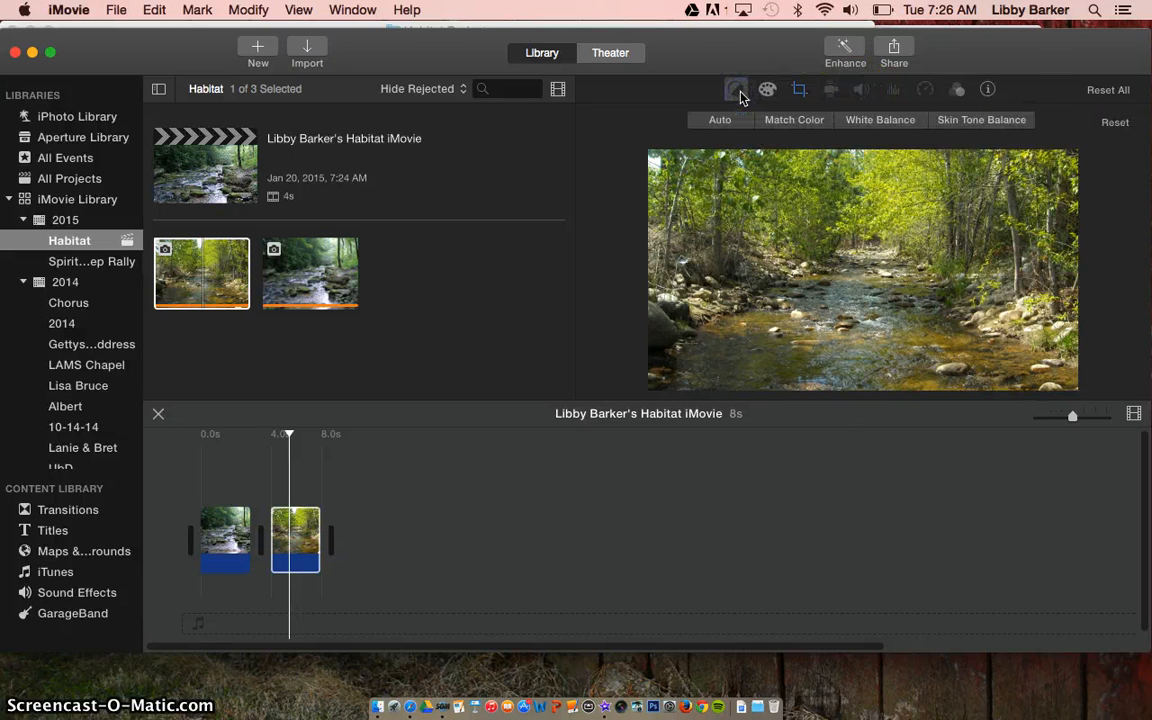
pyautogui.click(766, 92)
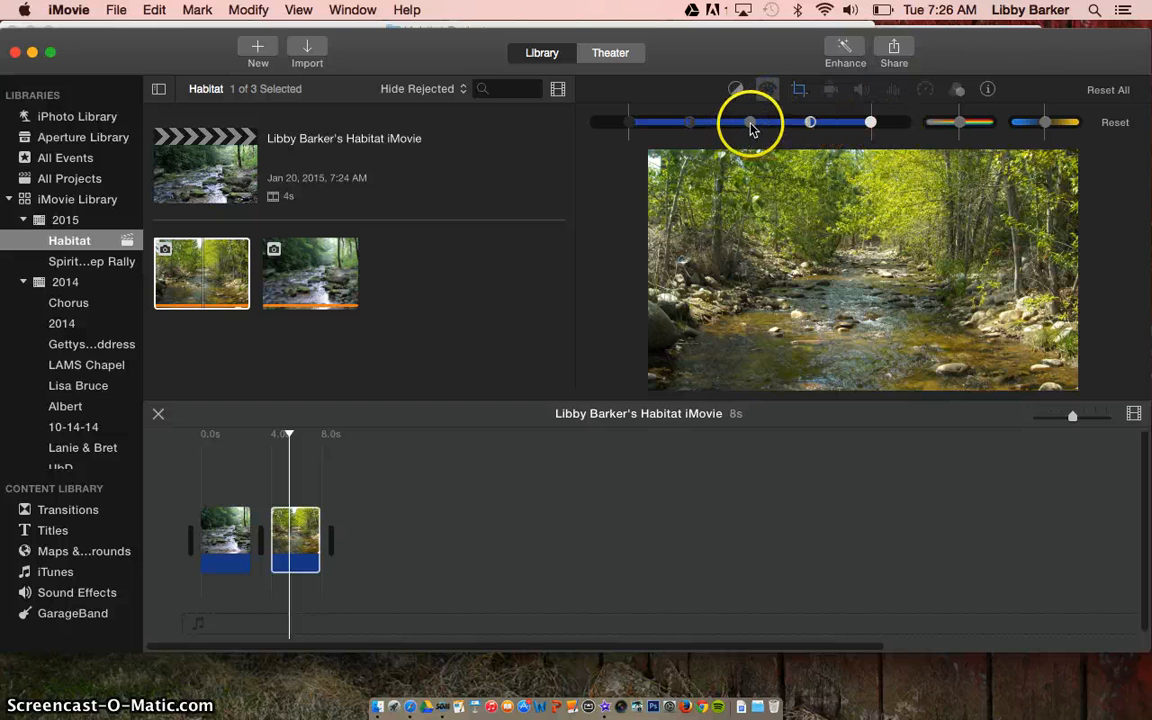
pyautogui.moveTo(757, 127)
pyautogui.mouseDown()
pyautogui.moveTo(789, 127)
pyautogui.moveTo(712, 127)
pyautogui.moveTo(745, 128)
pyautogui.mouseUp()
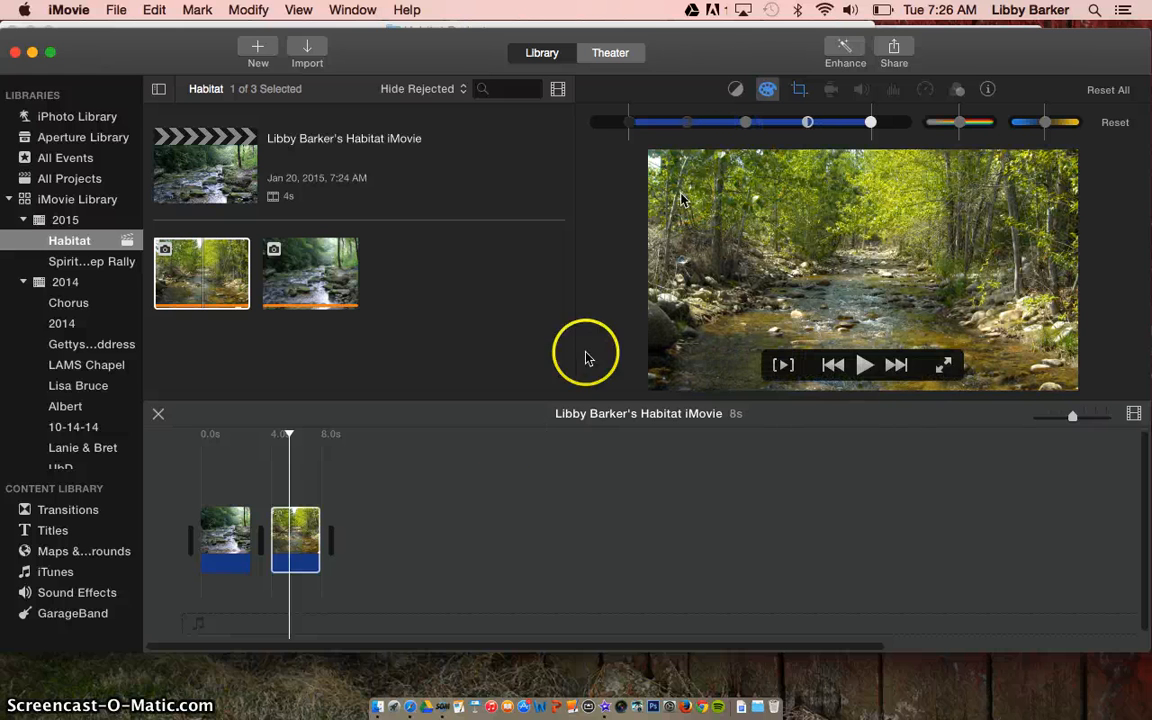
pyautogui.click(489, 455)
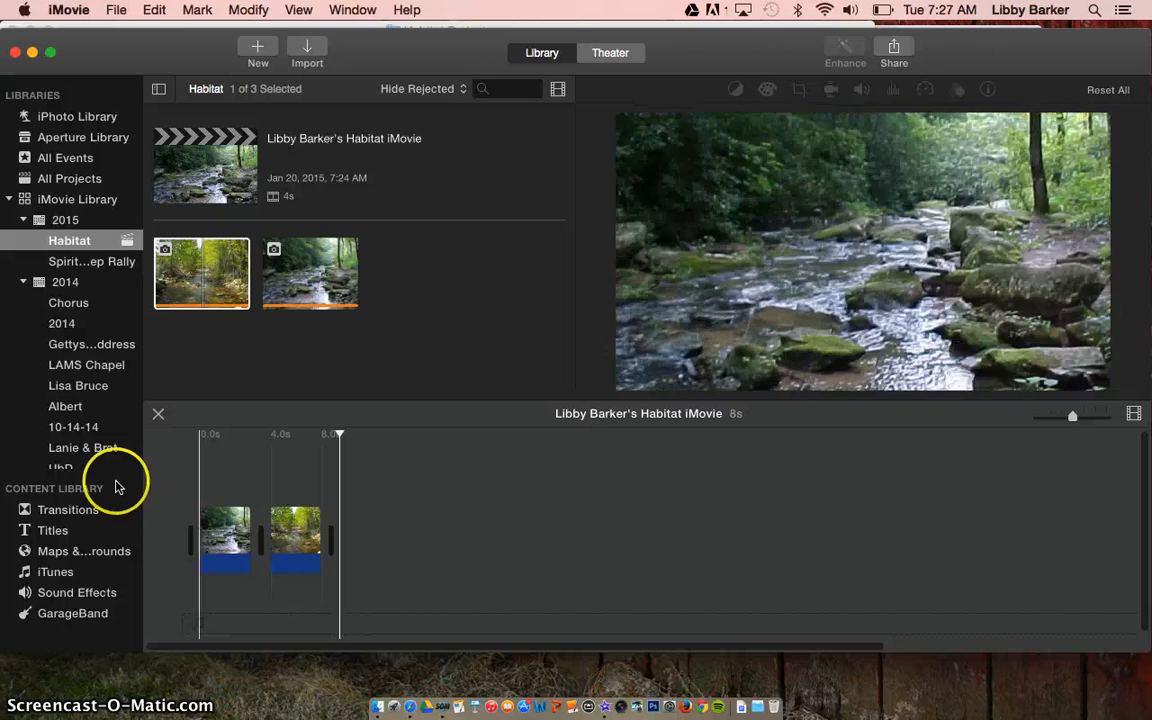
# - Place a Standard title at the movie's start and type LIPSCOMB ACADEMY into it
pyautogui.click(45, 535)
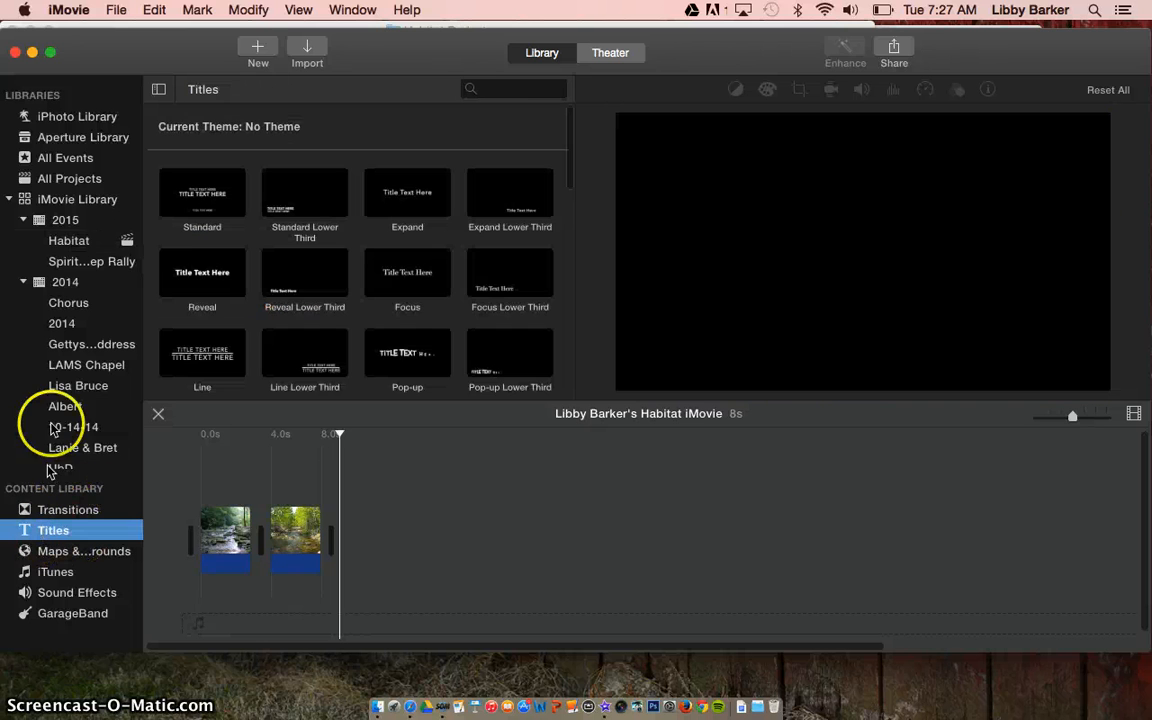
pyautogui.moveTo(180, 193); pyautogui.dragTo(184, 524)
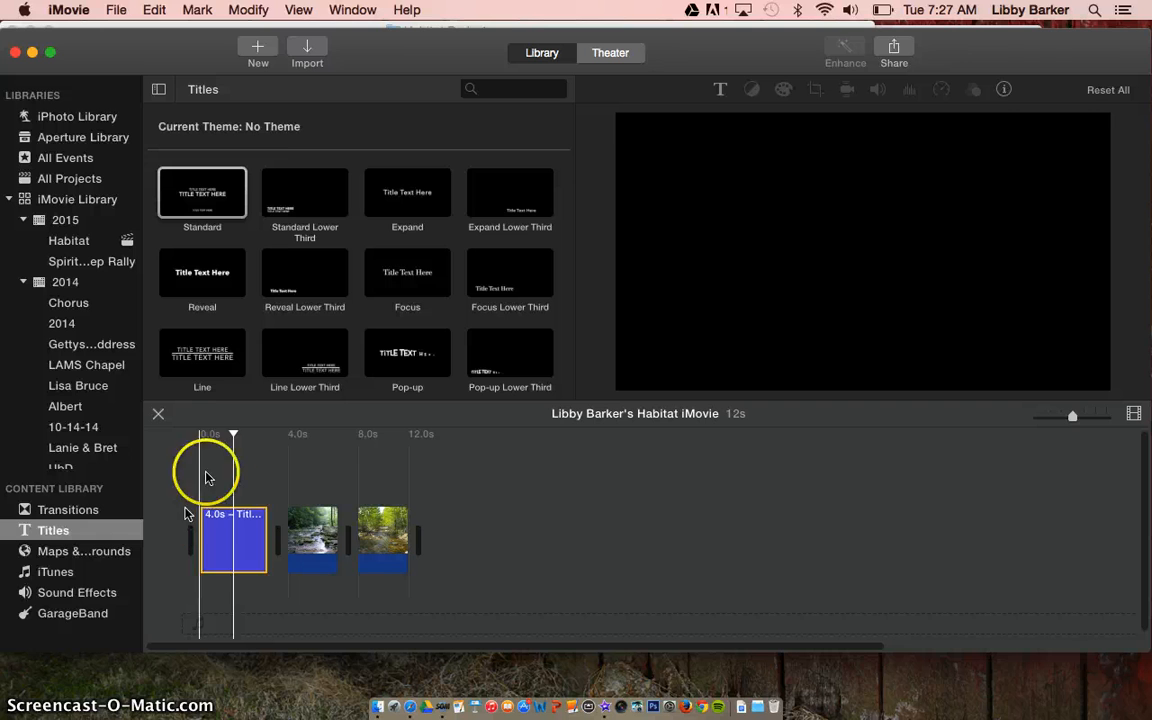
pyautogui.doubleClick(226, 548)
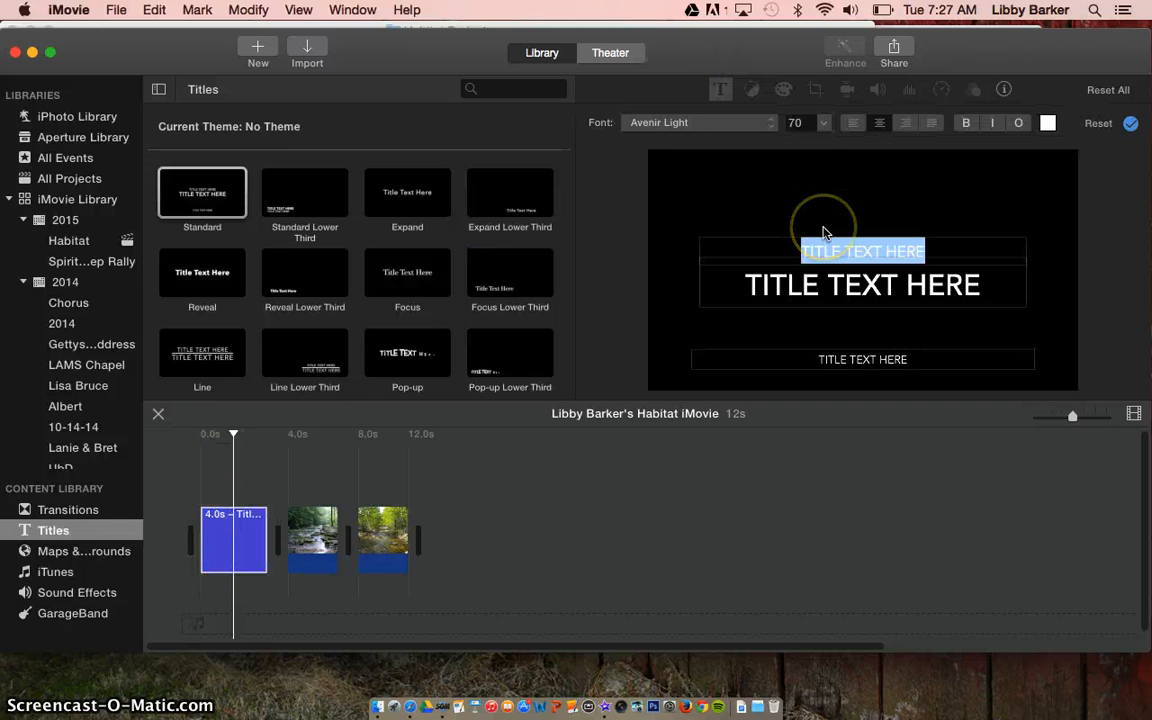
pyautogui.write('LIPSCOMB ACADEMY')
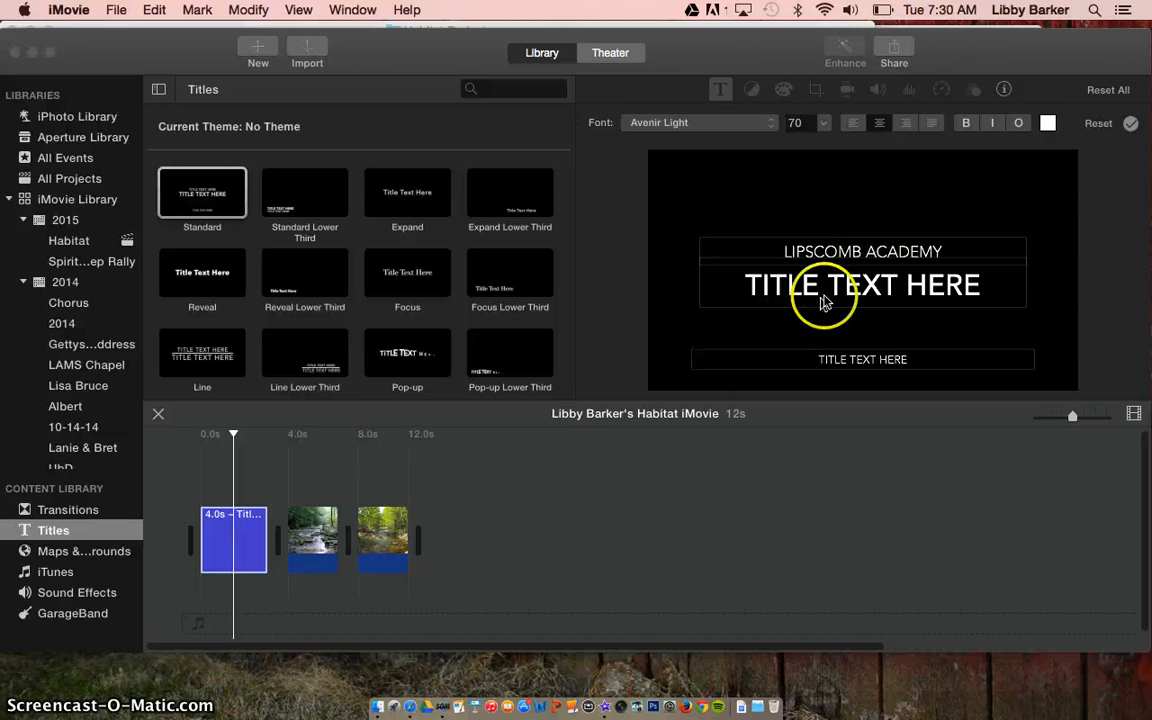
# - Set the main title line to HABITAT PROJECT and the bottom line to JAN, then confirm
pyautogui.click(842, 291)
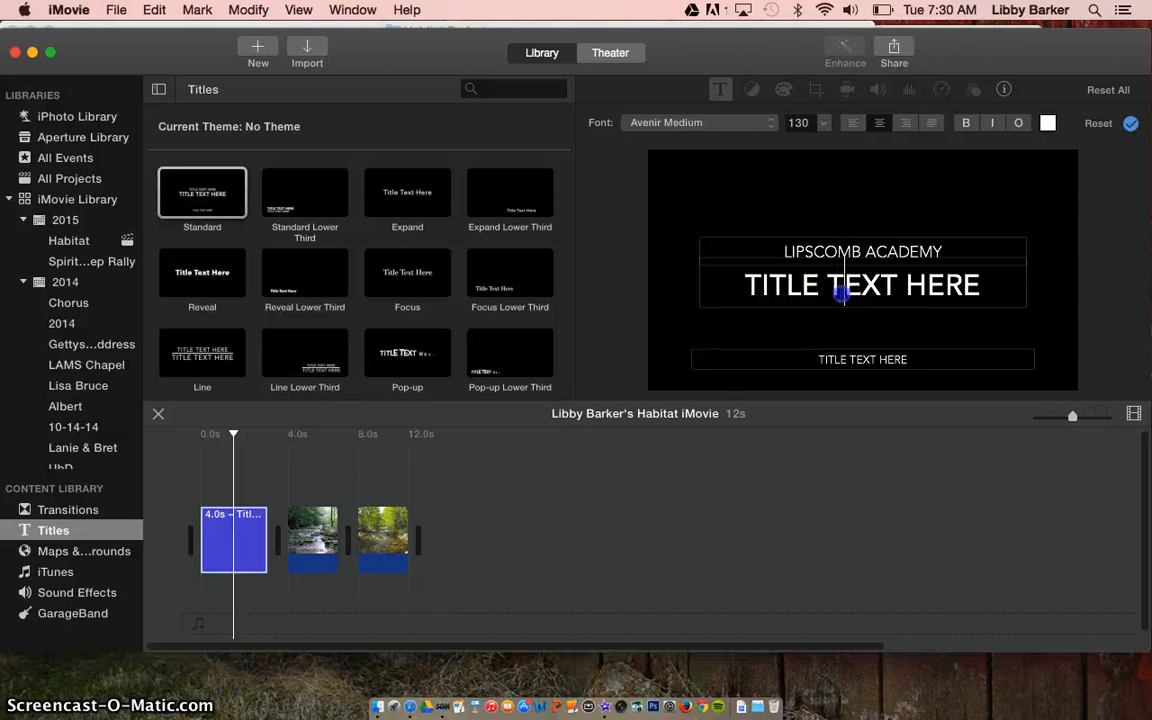
pyautogui.doubleClick(842, 291)
pyautogui.tripleClick(842, 291)
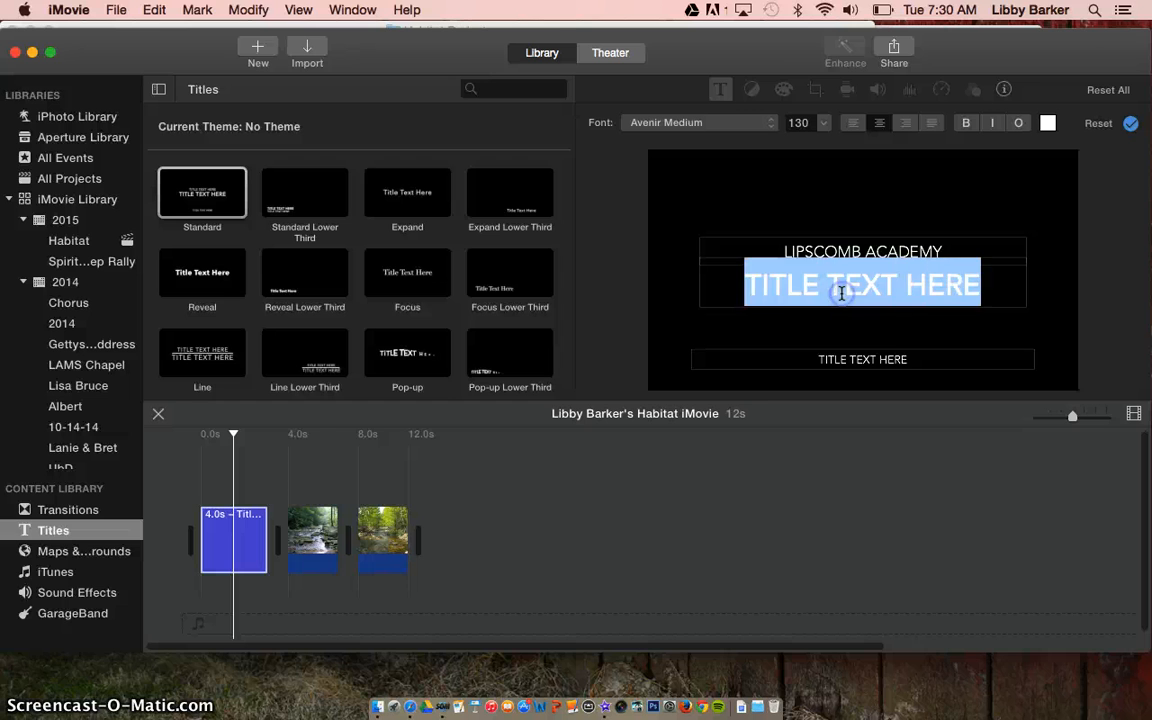
pyautogui.write('HABITAT')
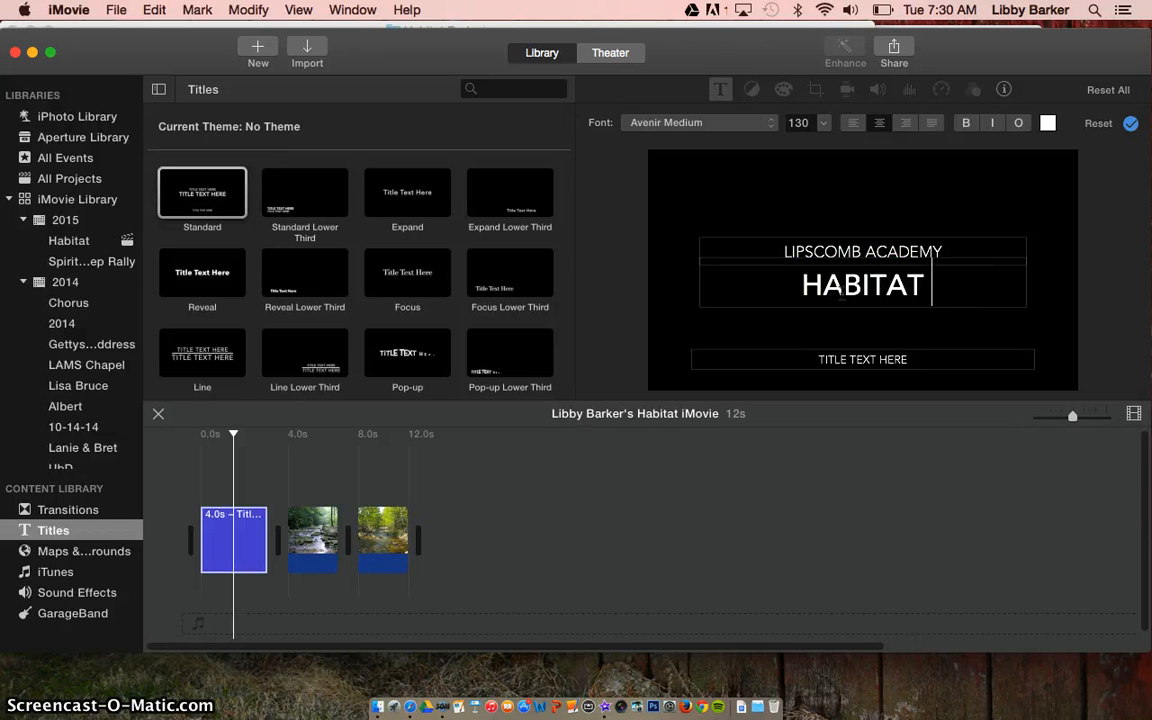
pyautogui.write(' PROJECT')
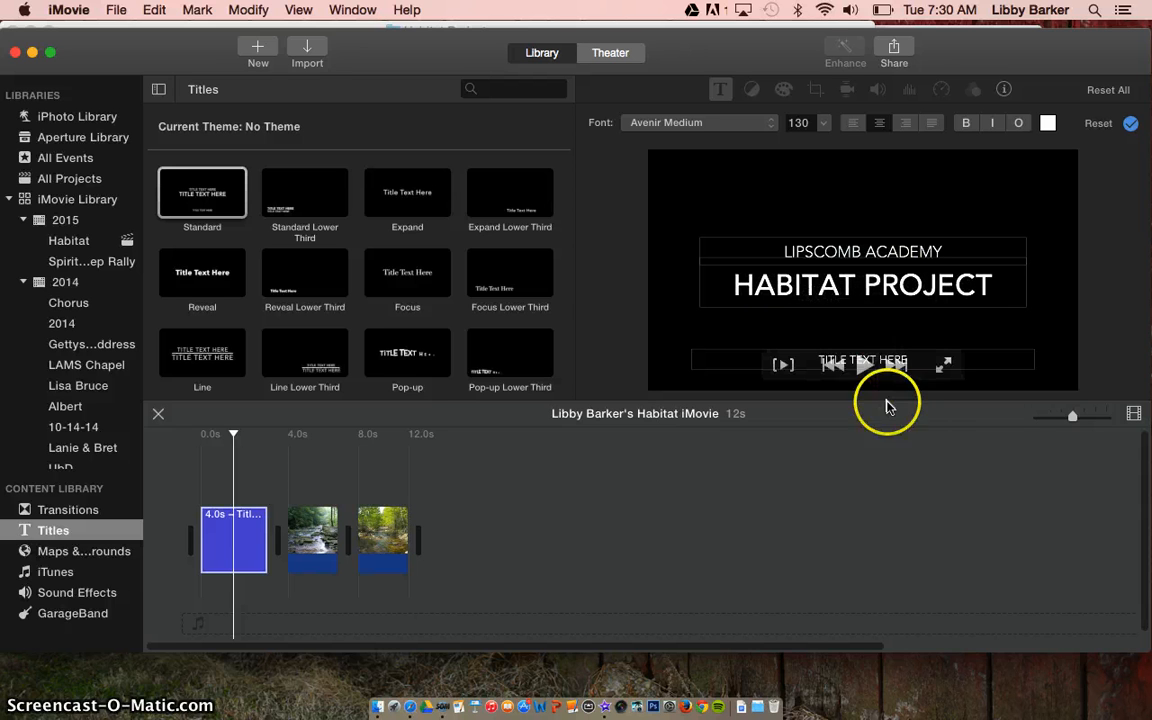
pyautogui.click(883, 358)
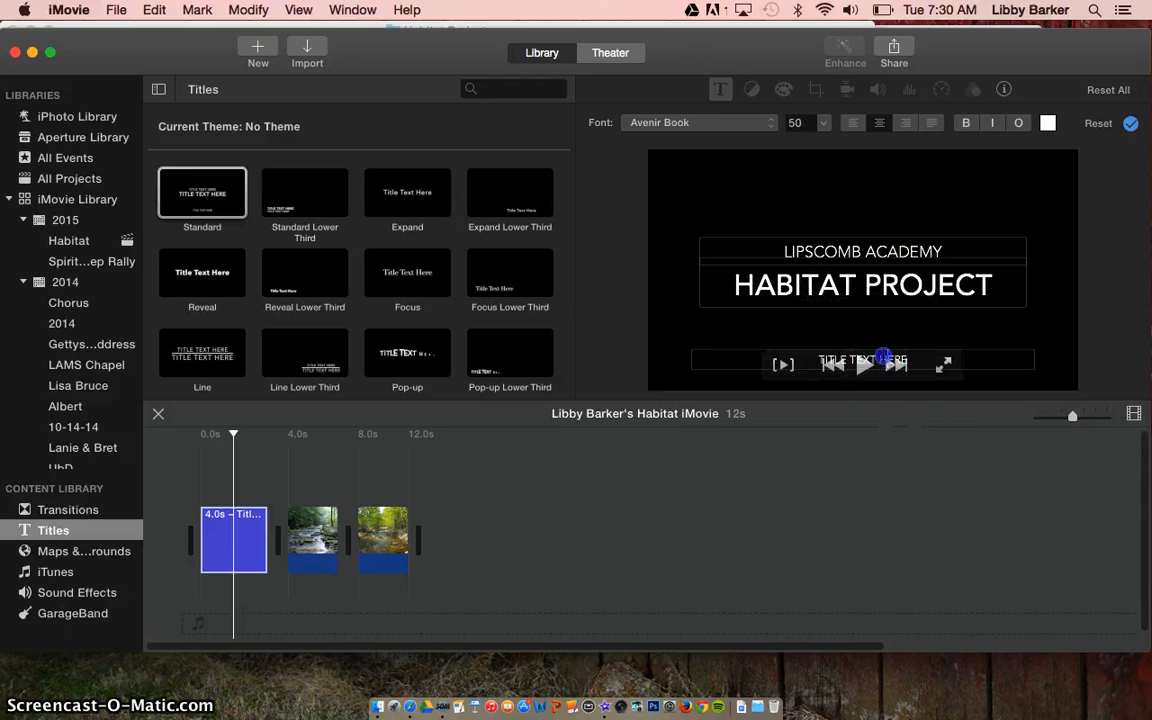
pyautogui.click(883, 358)
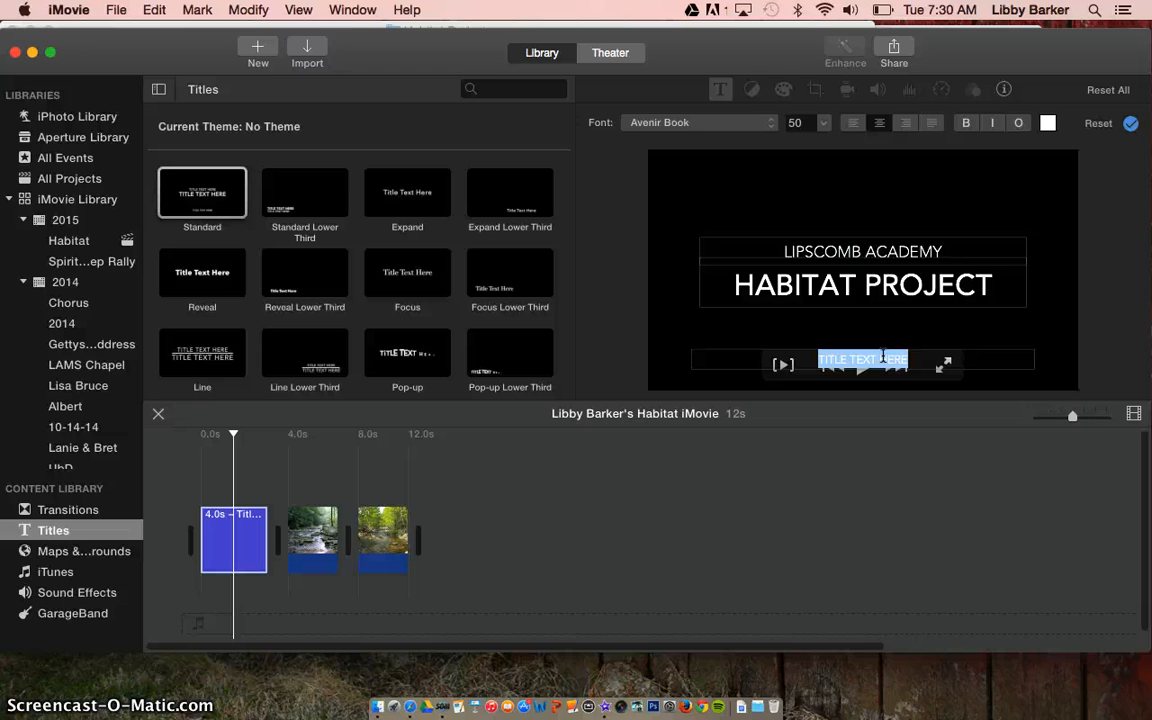
pyautogui.write('JAN 20 2015')
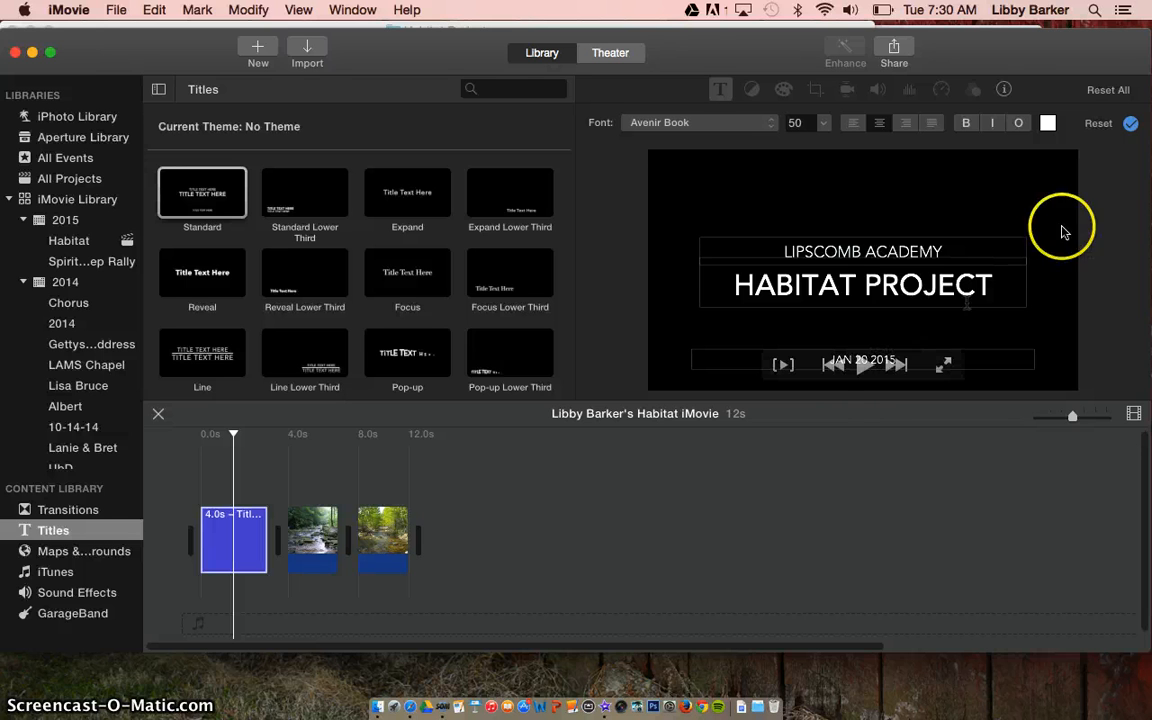
pyautogui.click(1132, 124)
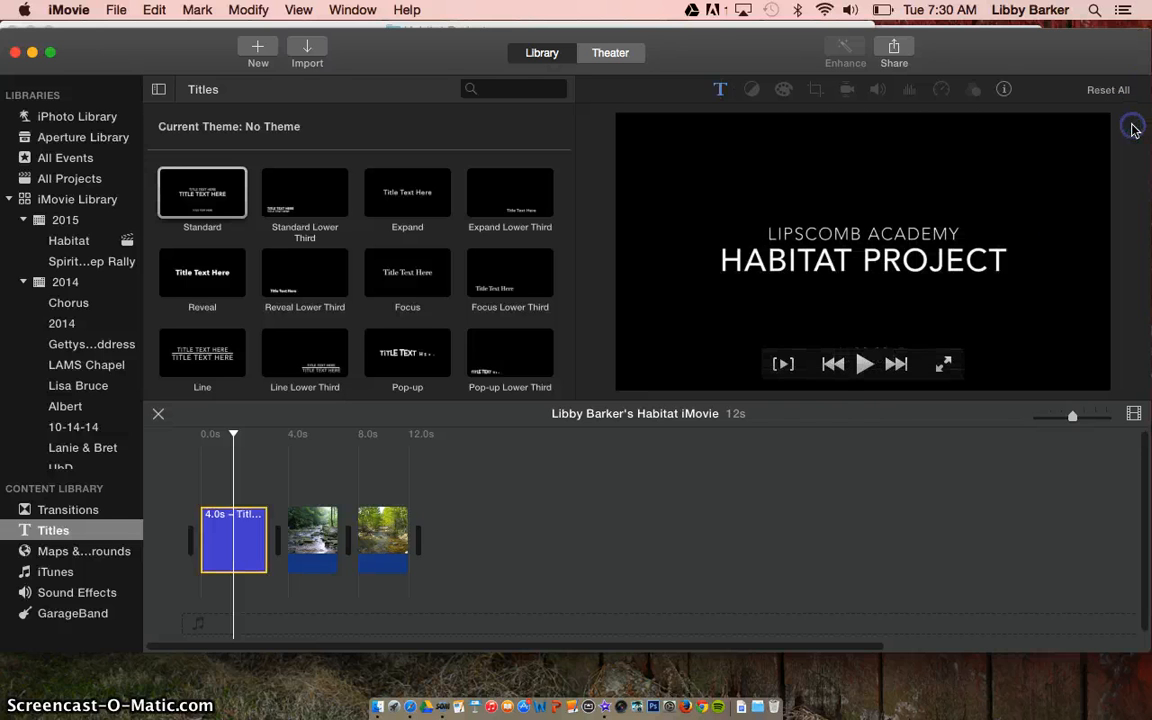
pyautogui.click(543, 440)
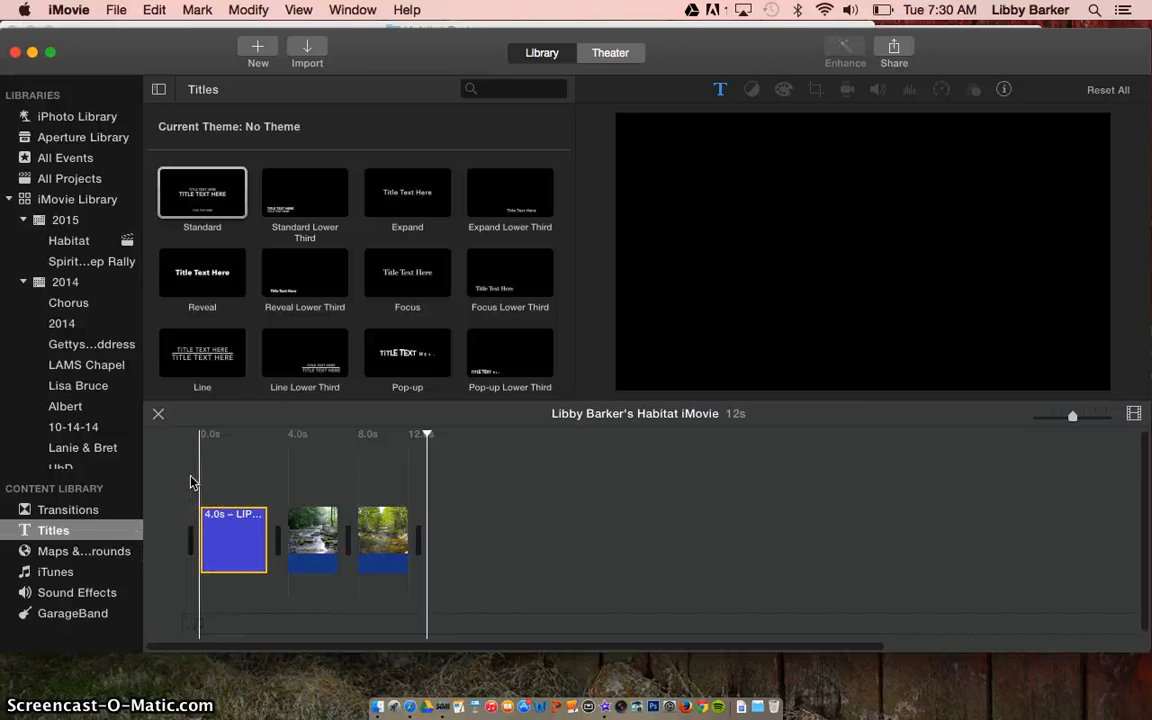
# - Play the movie, then add an Expand Lower Third title over the third clip and select it
pyautogui.press('space')
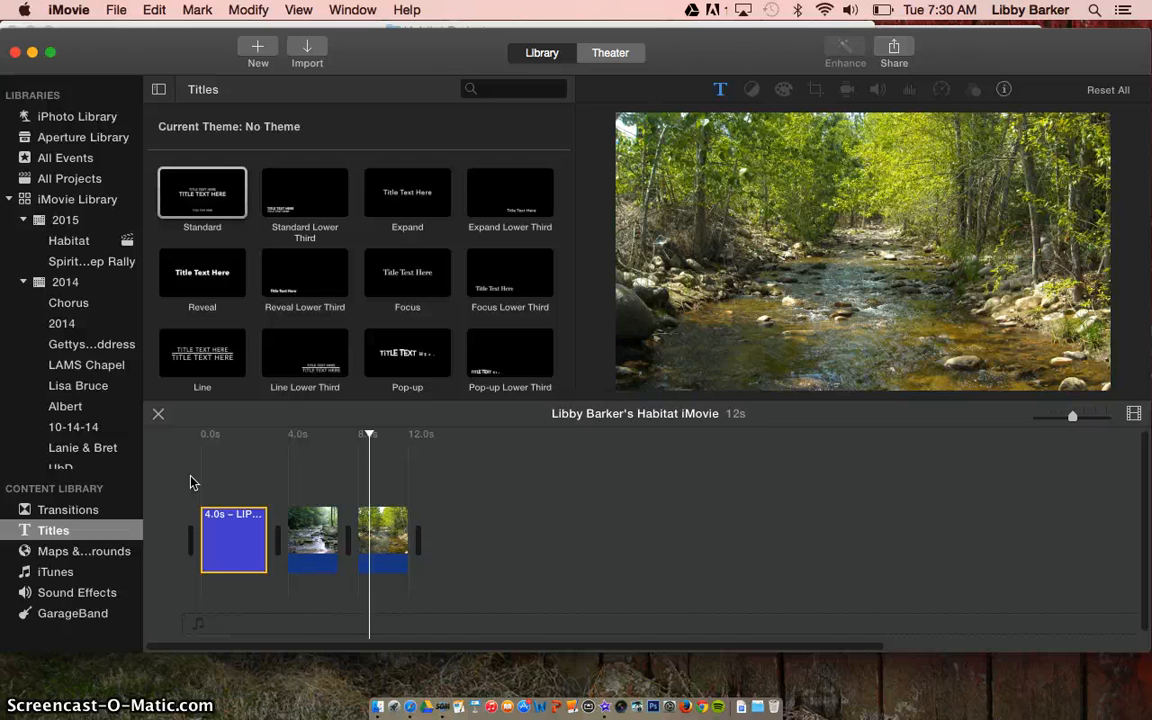
pyautogui.click(500, 200)
pyautogui.moveTo(500, 200); pyautogui.dragTo(381, 531)
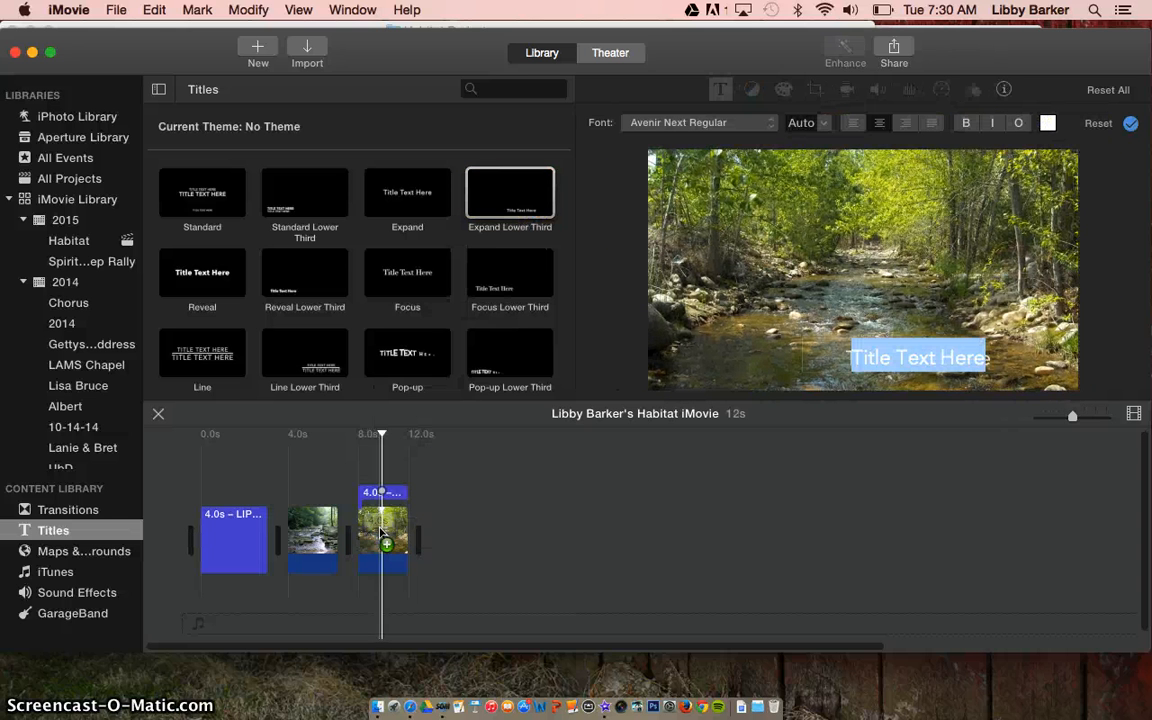
pyautogui.click(381, 497)
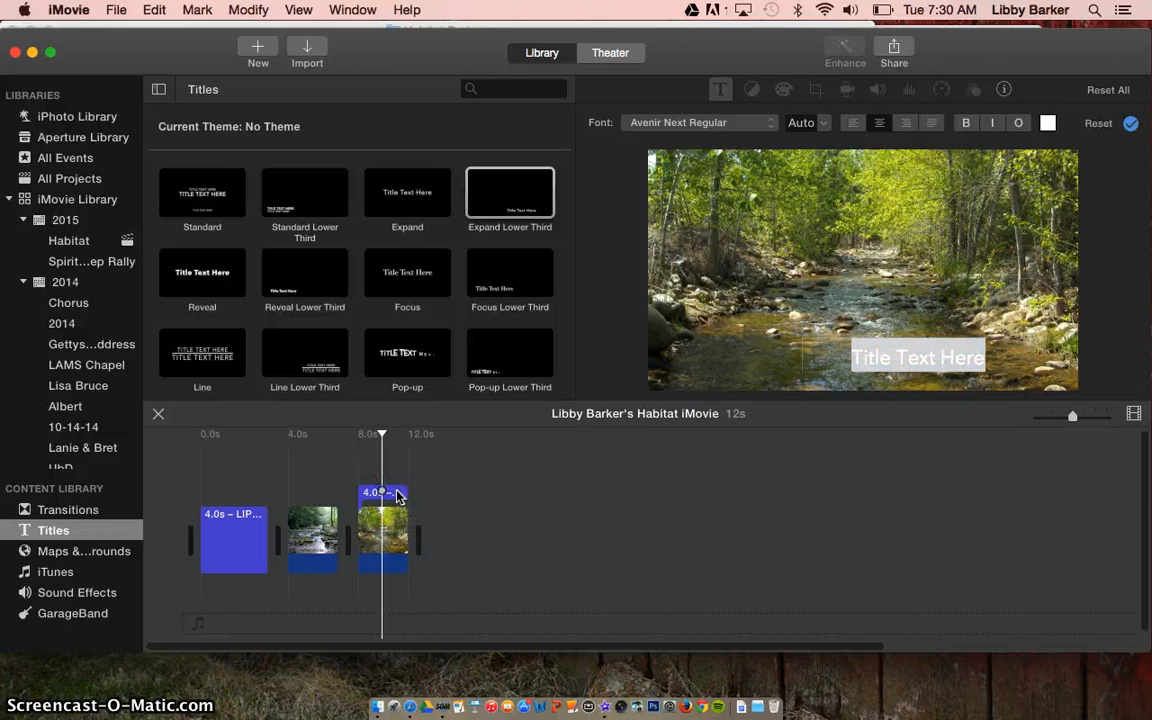
pyautogui.click(397, 496)
# - Replace the lower-third placeholder text with 'Browns Creek' and confirm it
pyautogui.click(880, 354)
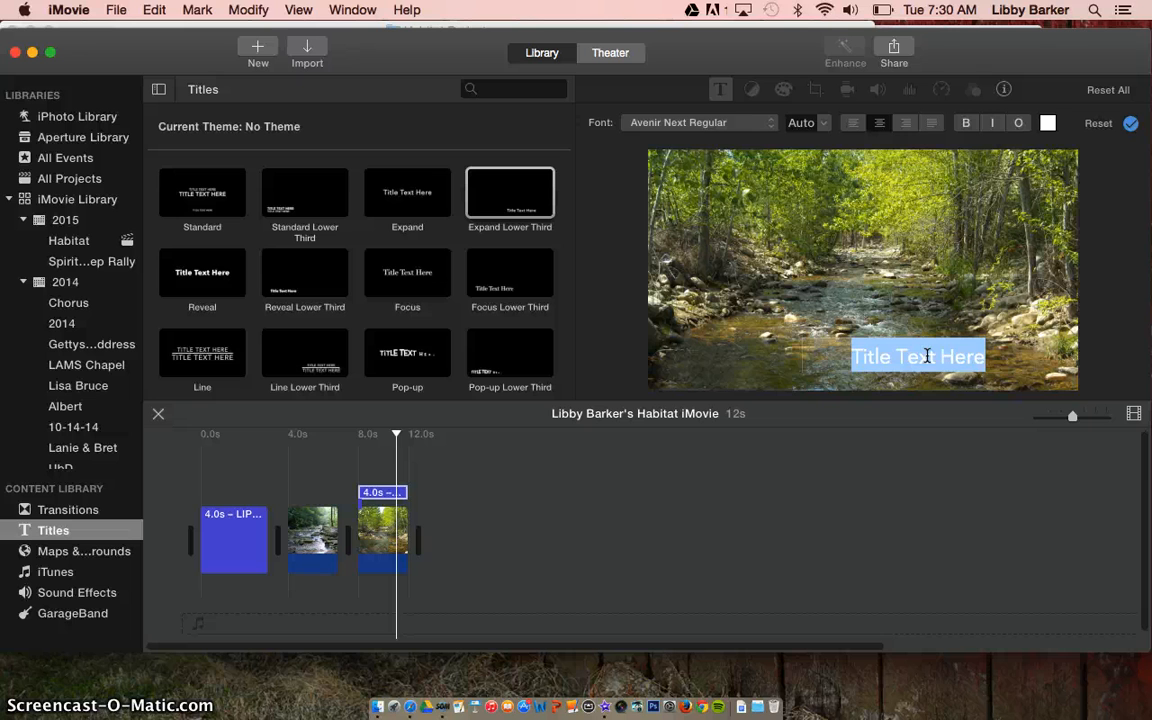
pyautogui.write('Browns Br')
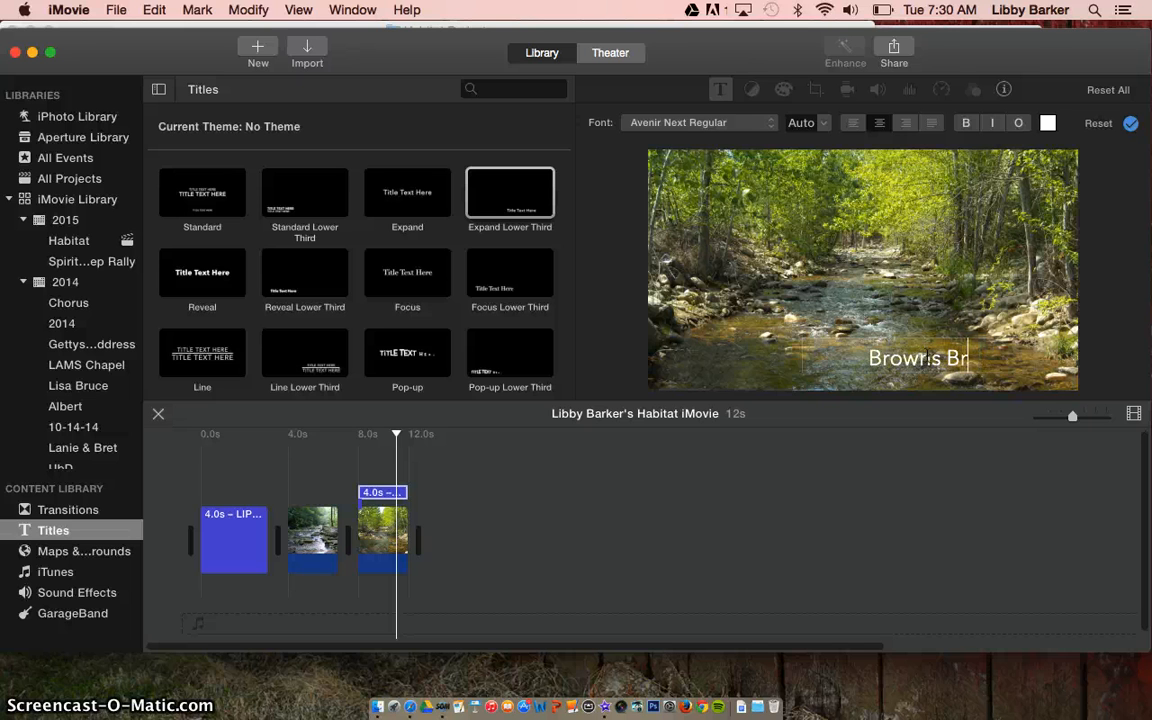
pyautogui.press('BackSpace')
pyautogui.press('BackSpace')
pyautogui.press('BackSpace')
pyautogui.write('Crea')
pyautogui.press('BackSpace')
pyautogui.write('ek')
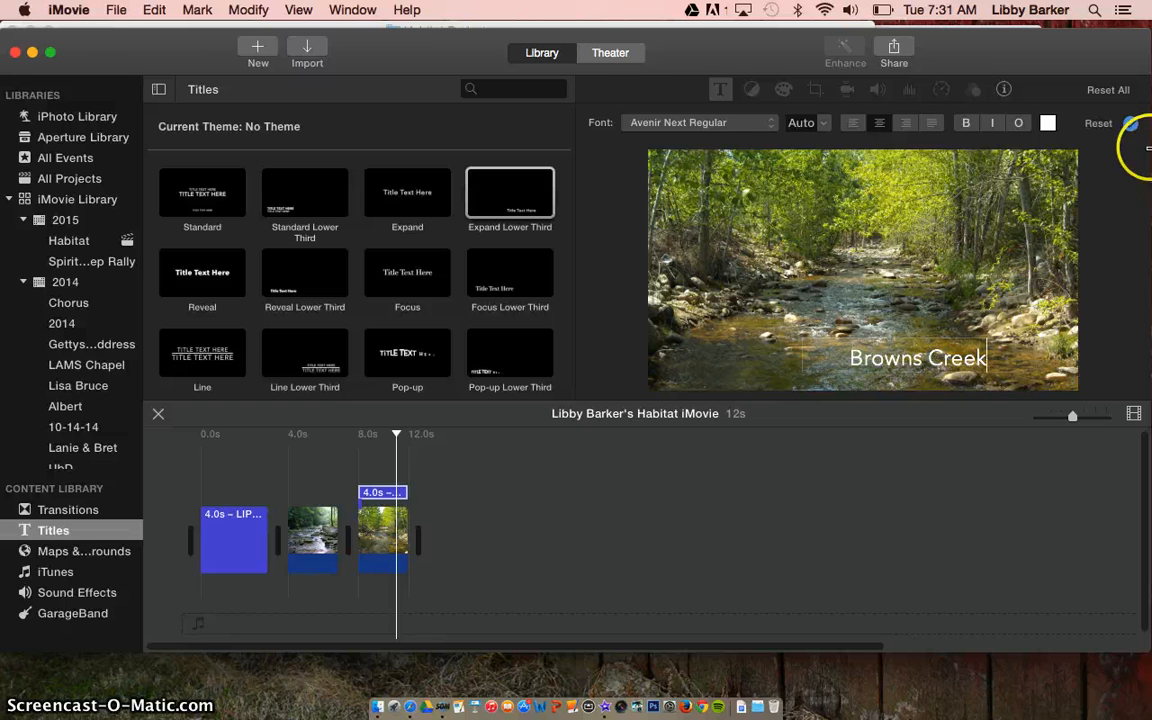
pyautogui.click(1131, 123)
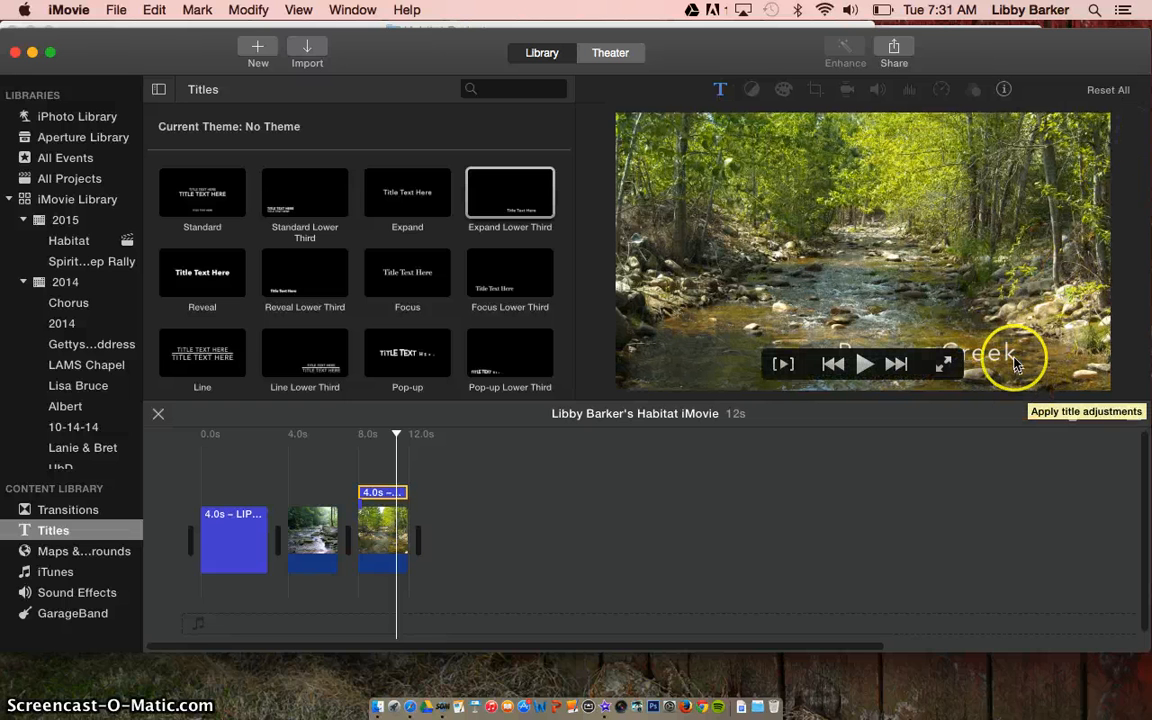